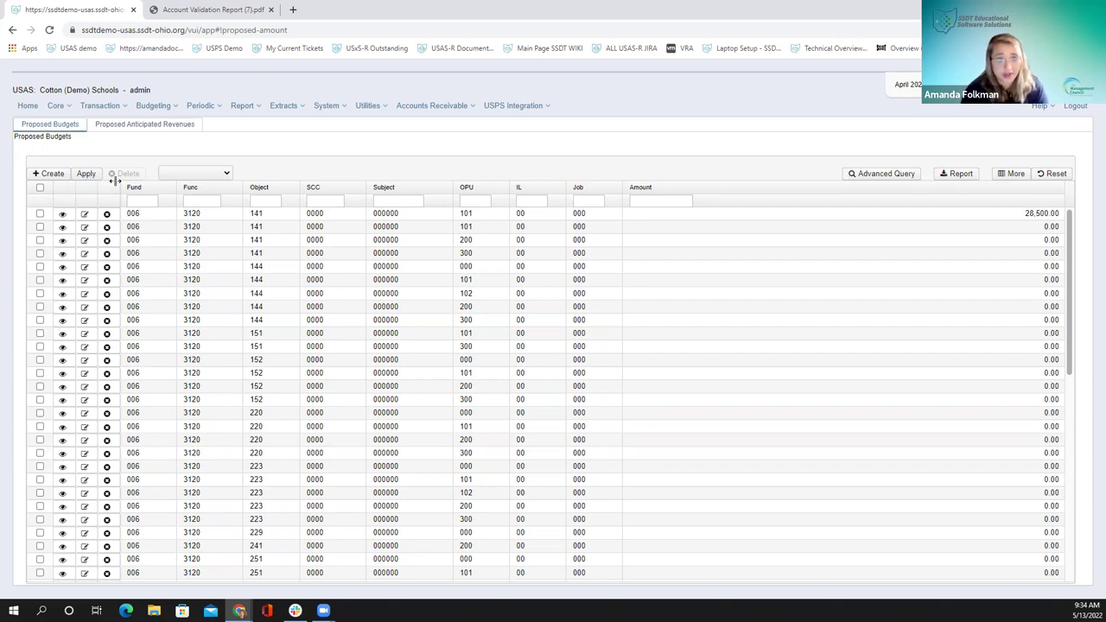
# Filter the expenditure accounts to fund 006, function 3120 and object 141, and view the details of the OPU 101 account.
pyautogui.click(56, 107)
pyautogui.click(64, 125)
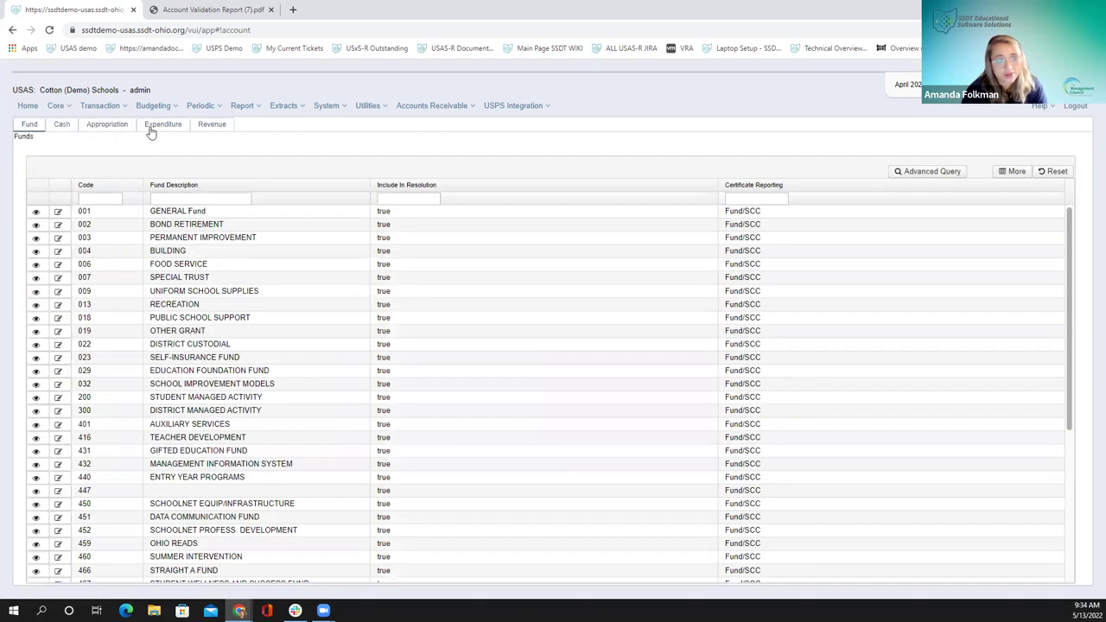
pyautogui.click(163, 125)
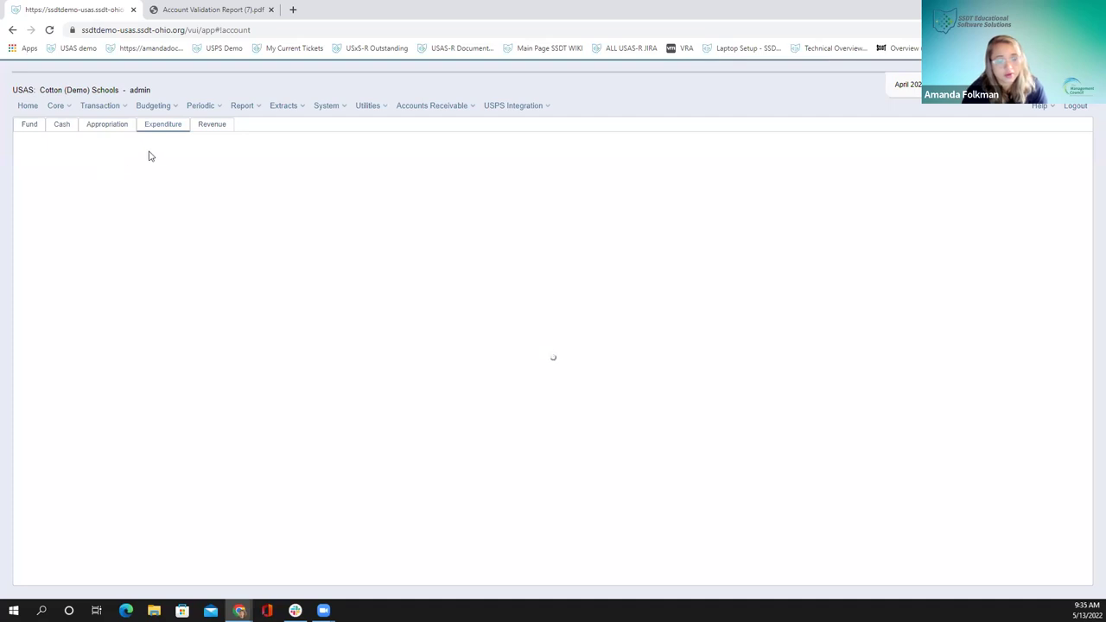
pyautogui.click(129, 197)
pyautogui.write('006')
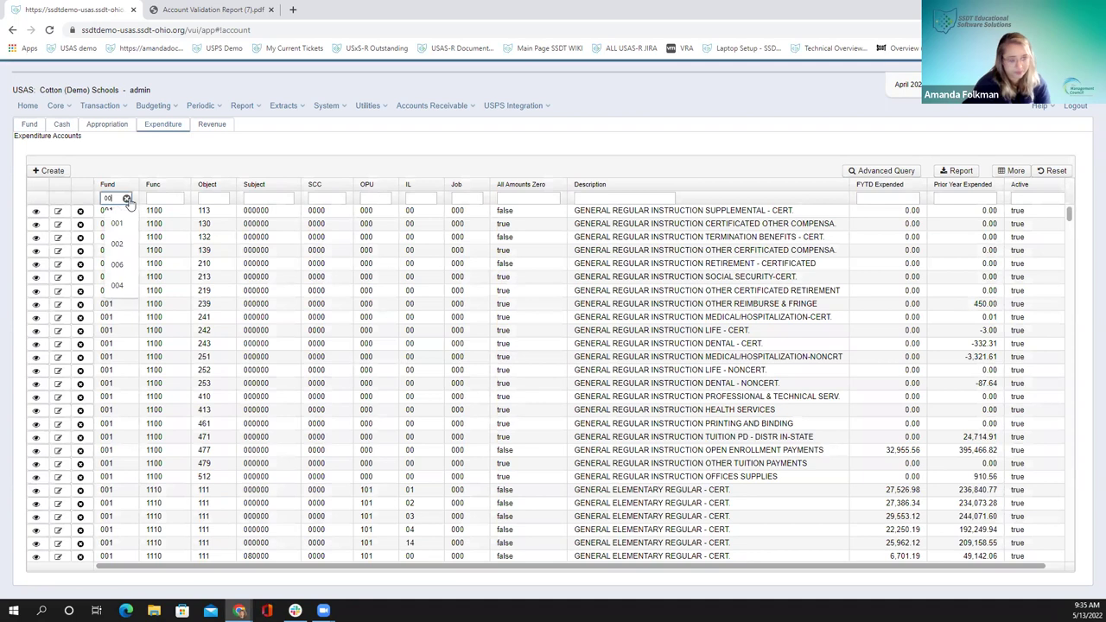
pyautogui.click(157, 197)
pyautogui.write('3120')
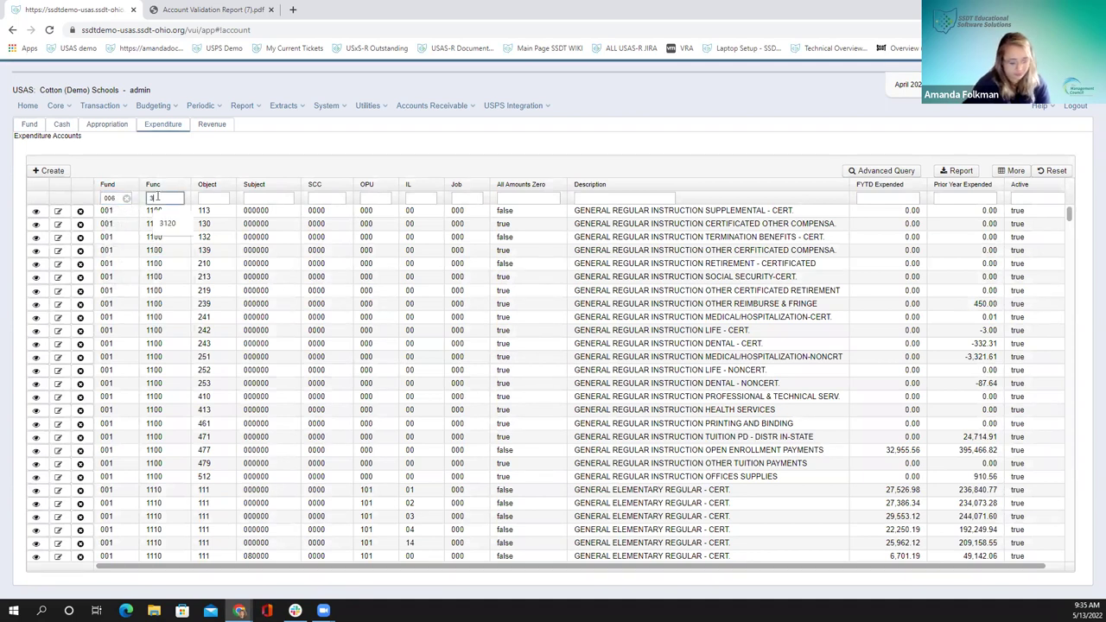
pyautogui.click(206, 197)
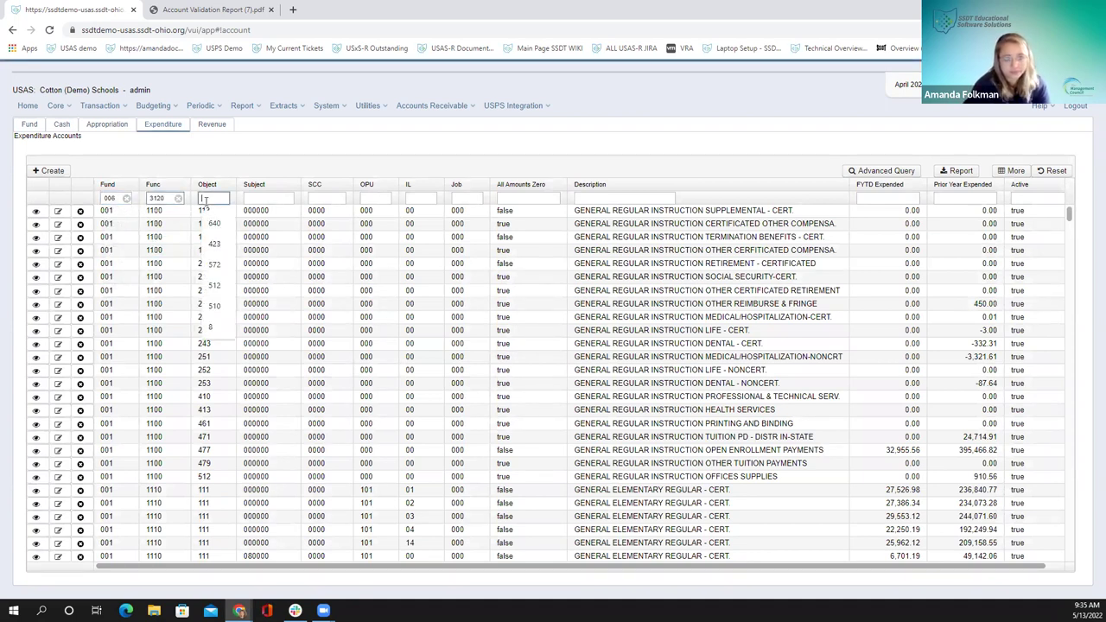
pyautogui.write('111')
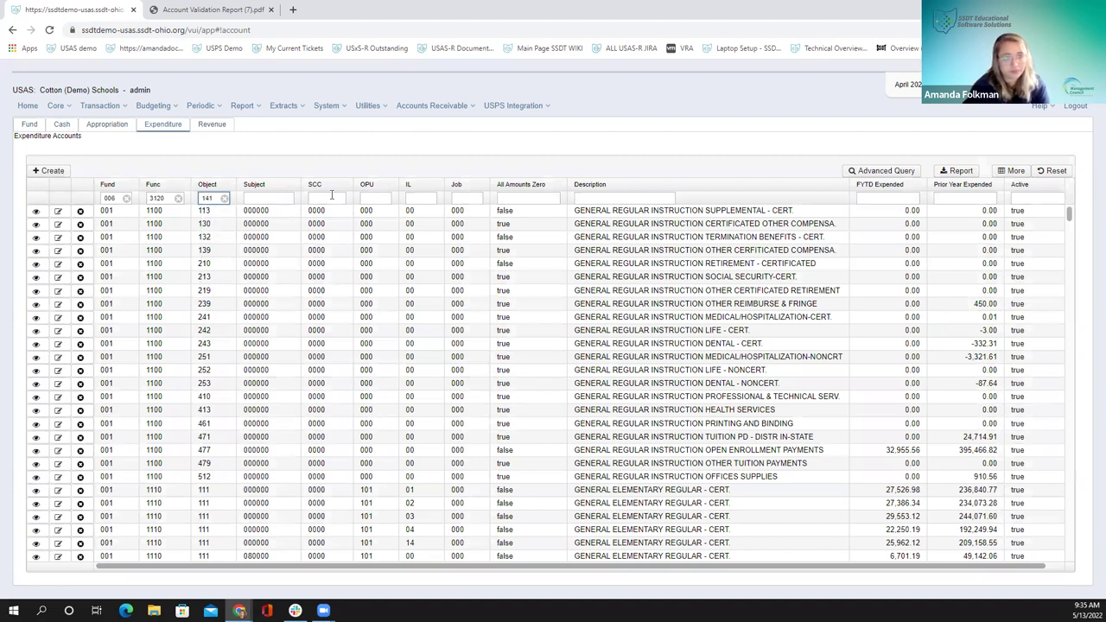
pyautogui.click(35, 211)
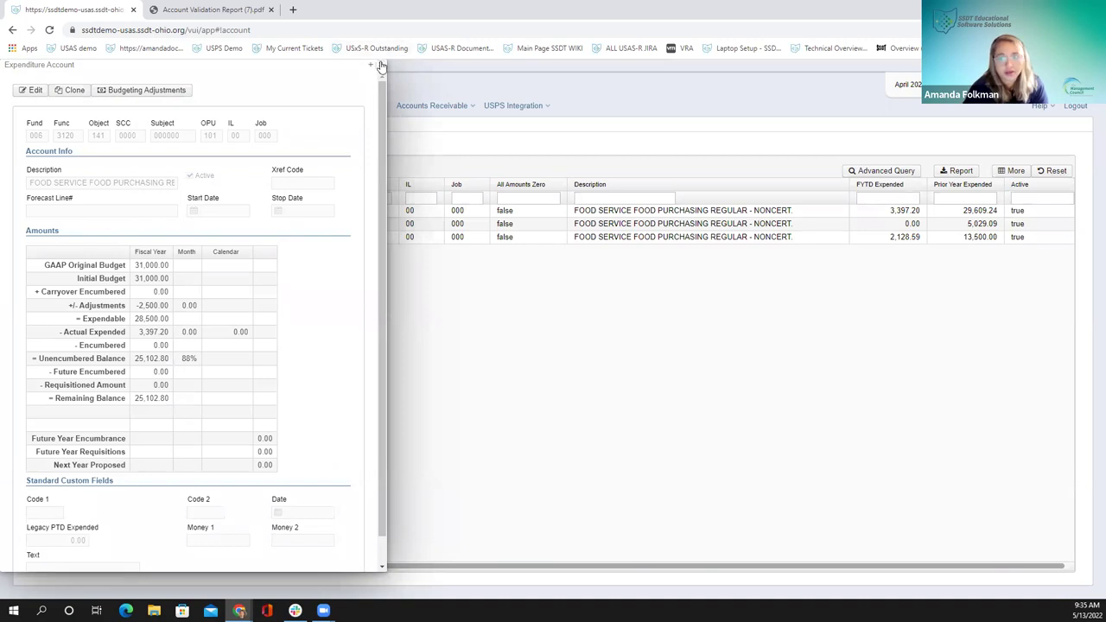
pyautogui.click(377, 69)
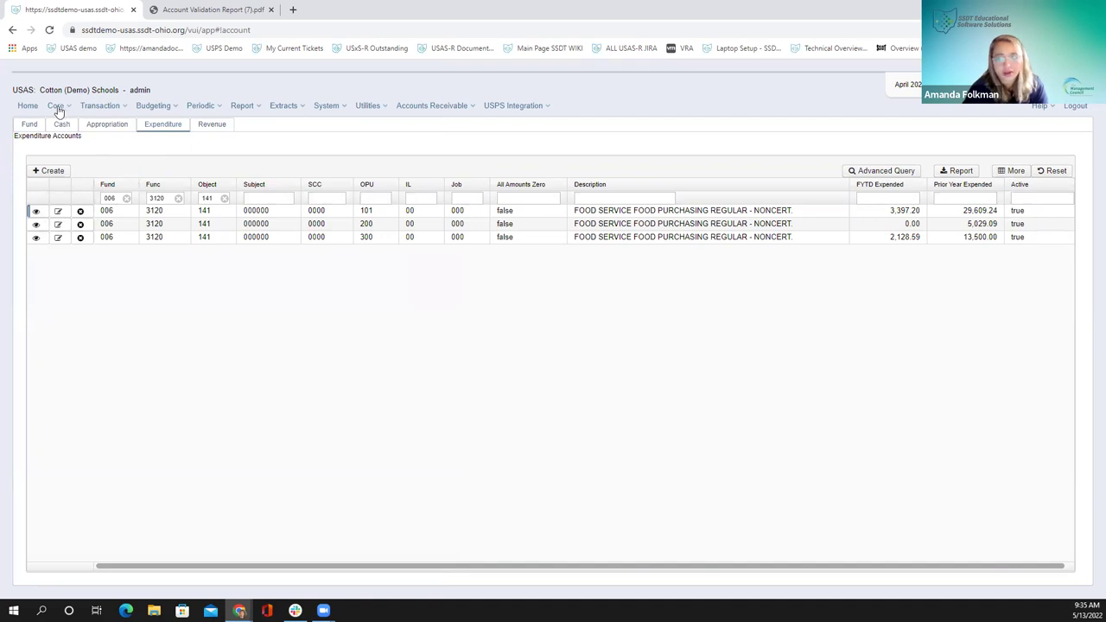
pyautogui.click(152, 108)
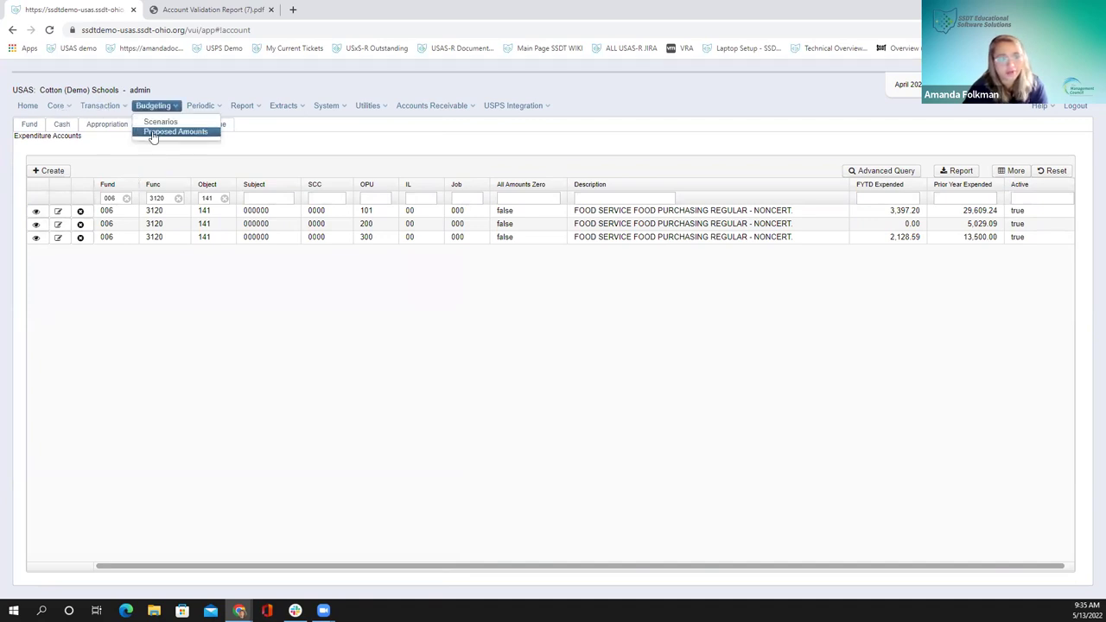
pyautogui.click(152, 132)
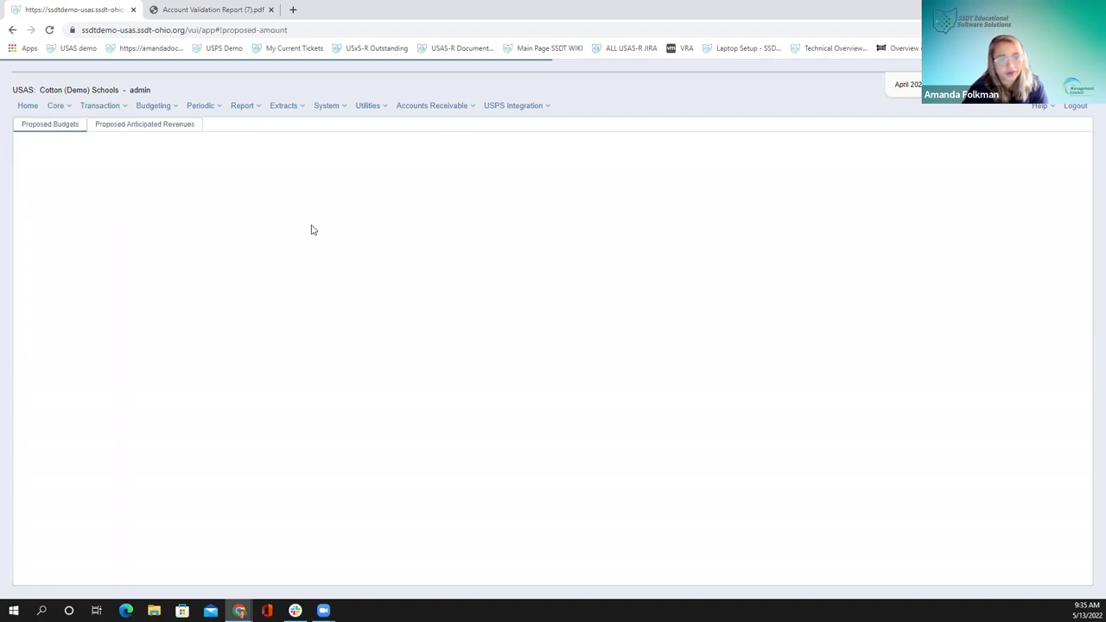
pyautogui.click(62, 214)
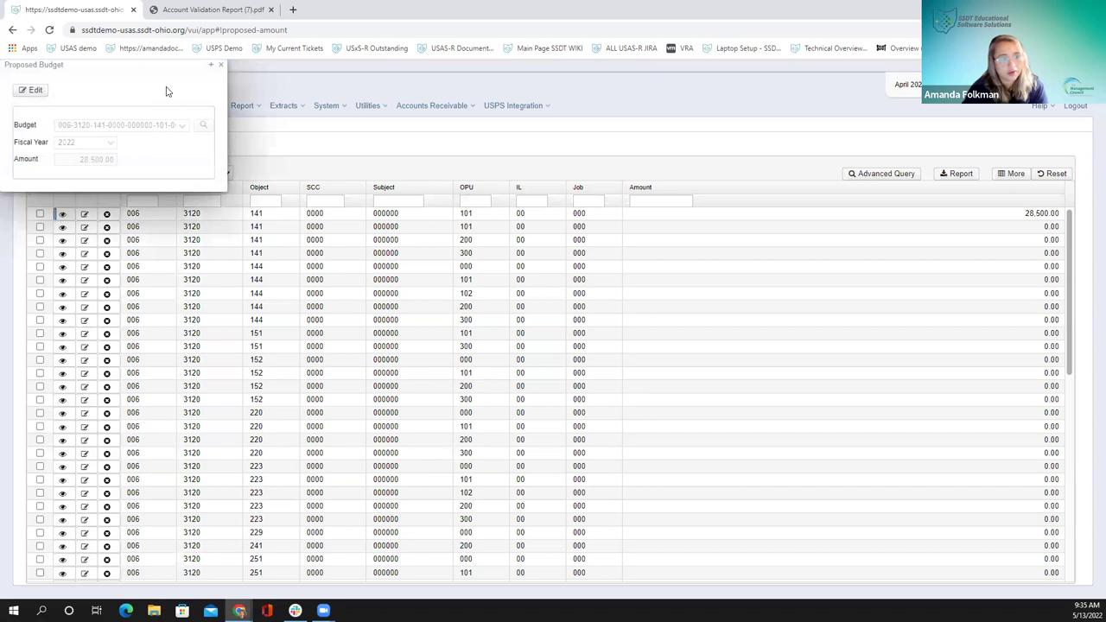
pyautogui.click(221, 65)
pyautogui.click(184, 174)
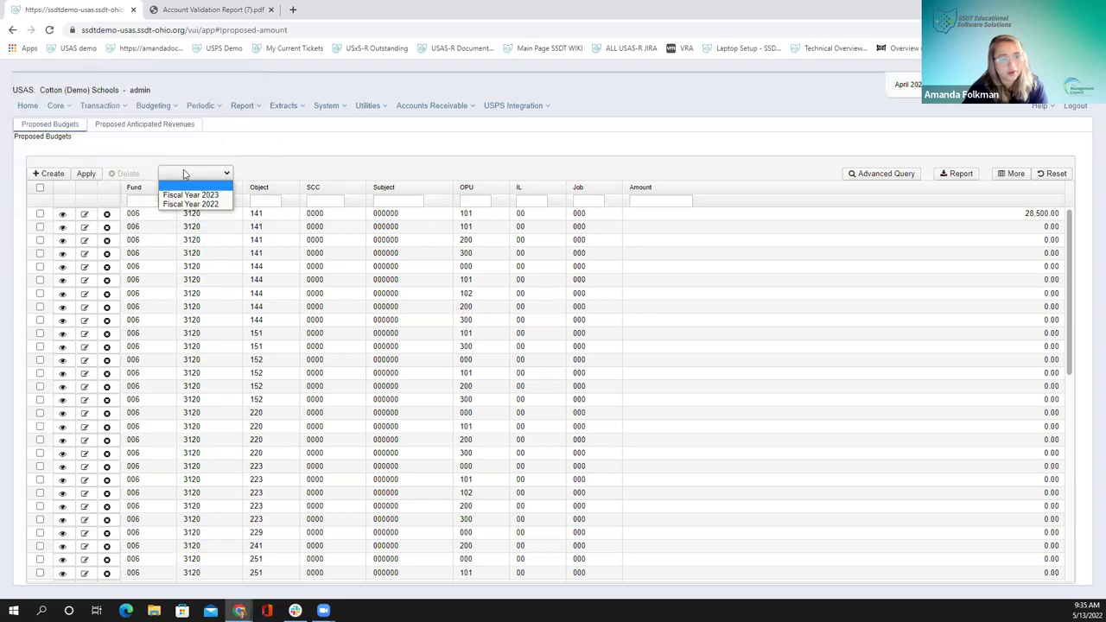
pyautogui.click(194, 197)
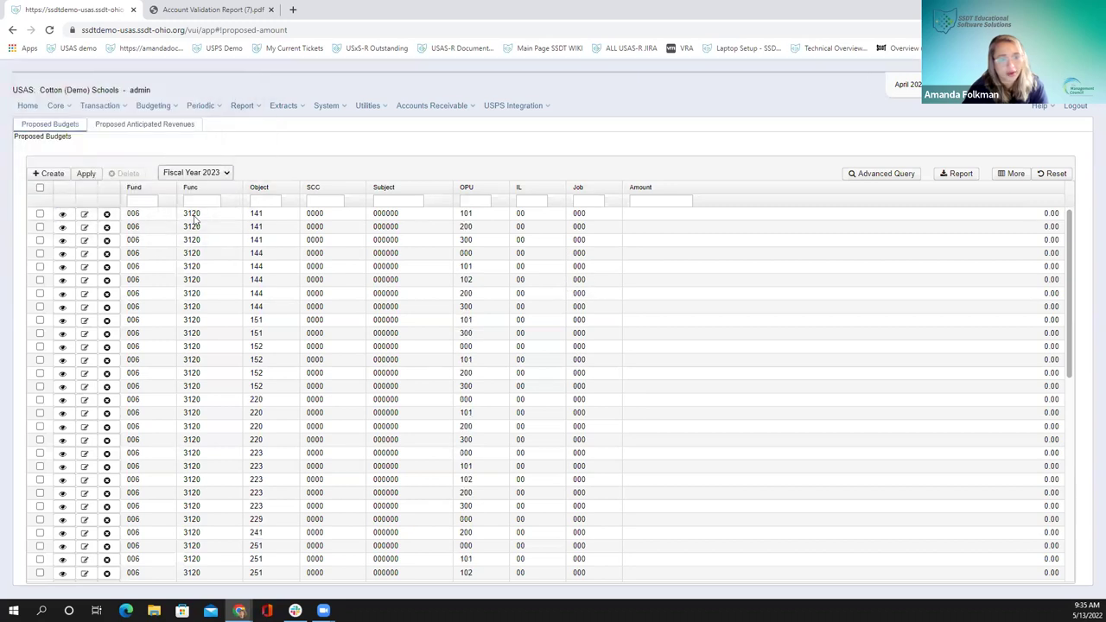
pyautogui.click(84, 215)
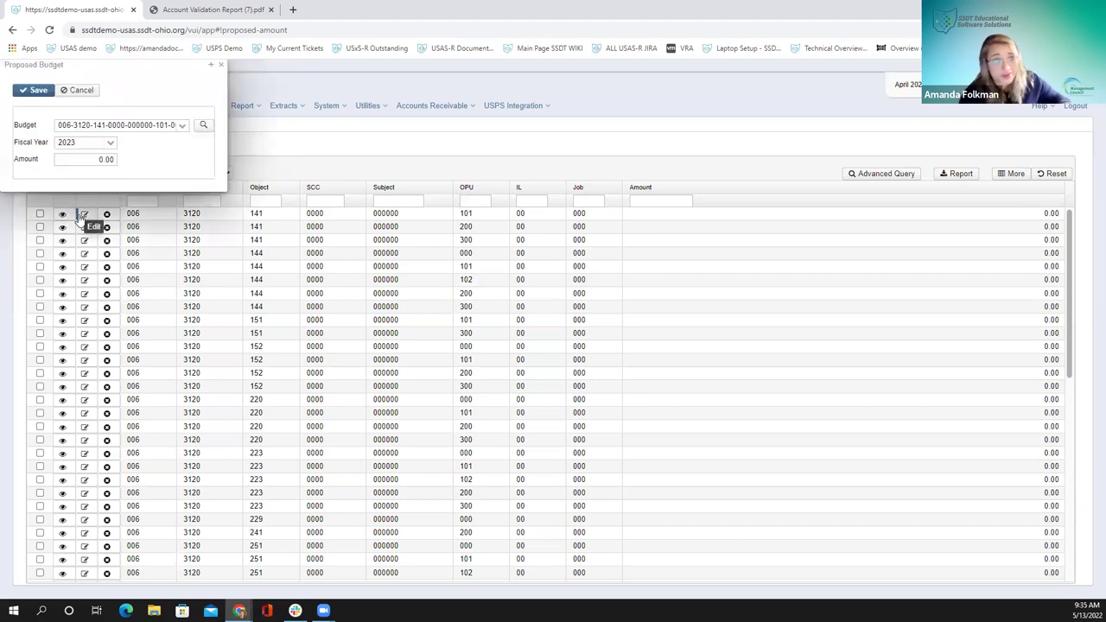
pyautogui.click(92, 161)
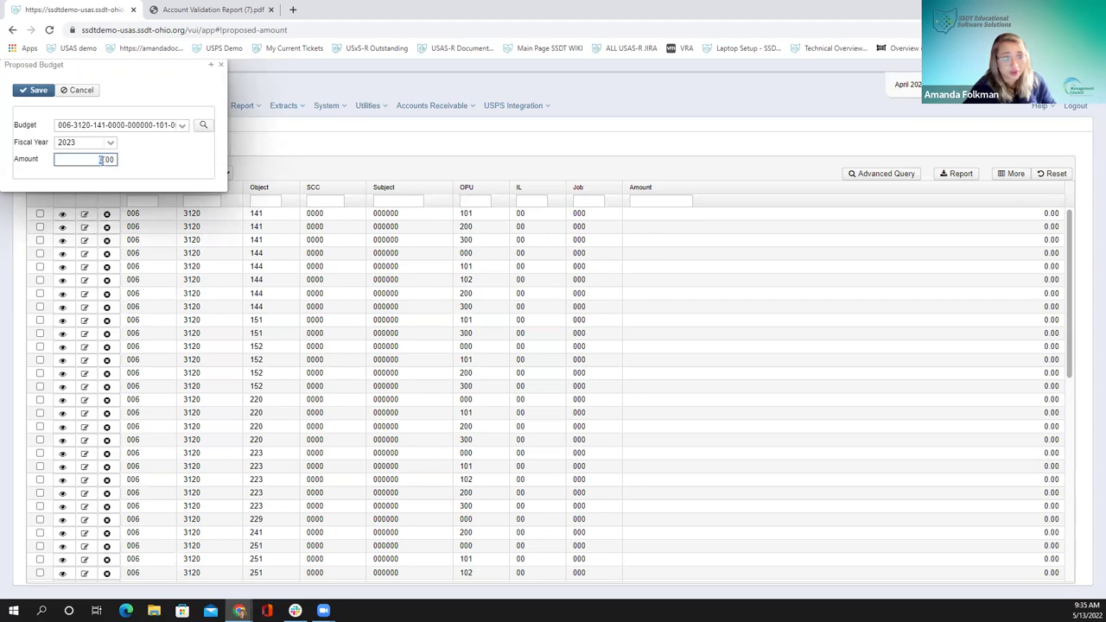
pyautogui.write('28000')
pyautogui.click(29, 91)
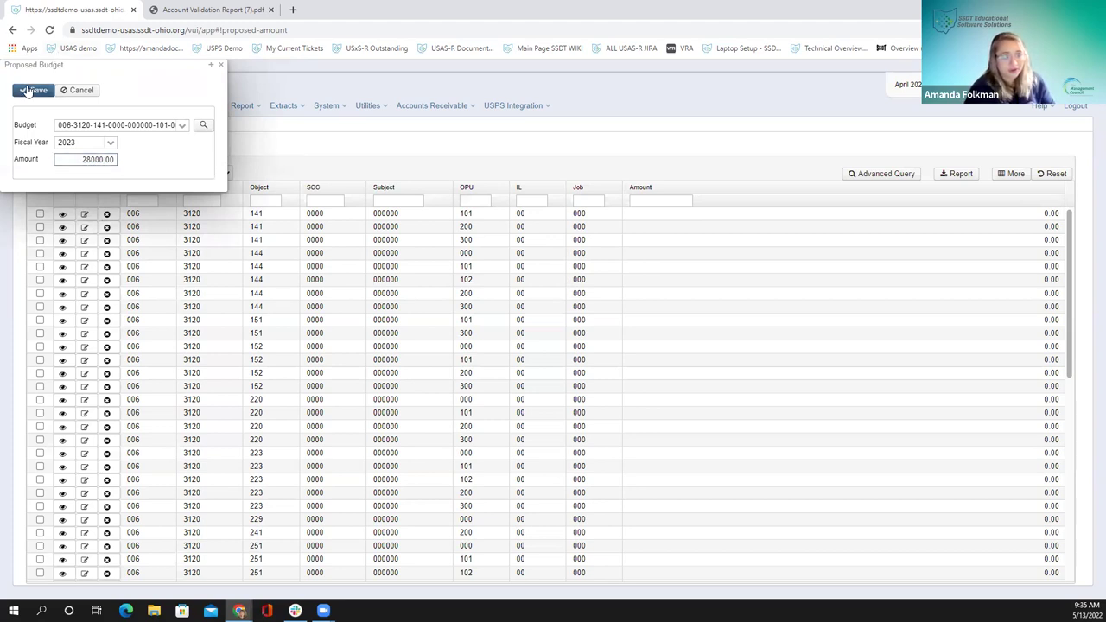
pyautogui.click(222, 65)
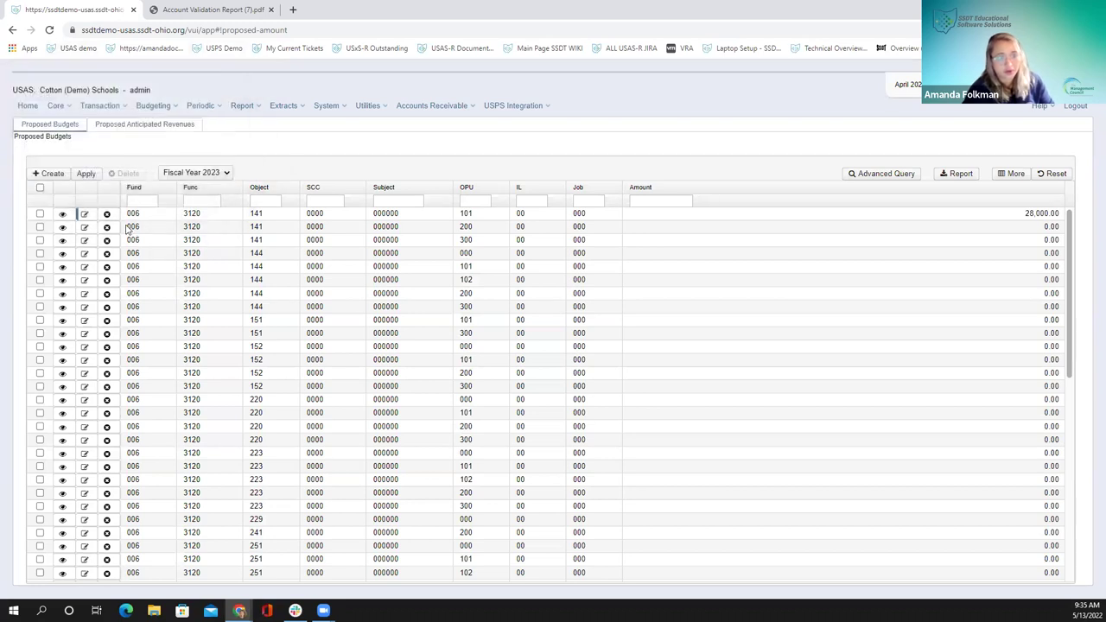
# List the expenditure accounts again, filtered by fund 006, function 3120 and object 141.
pyautogui.click(53, 106)
pyautogui.click(67, 122)
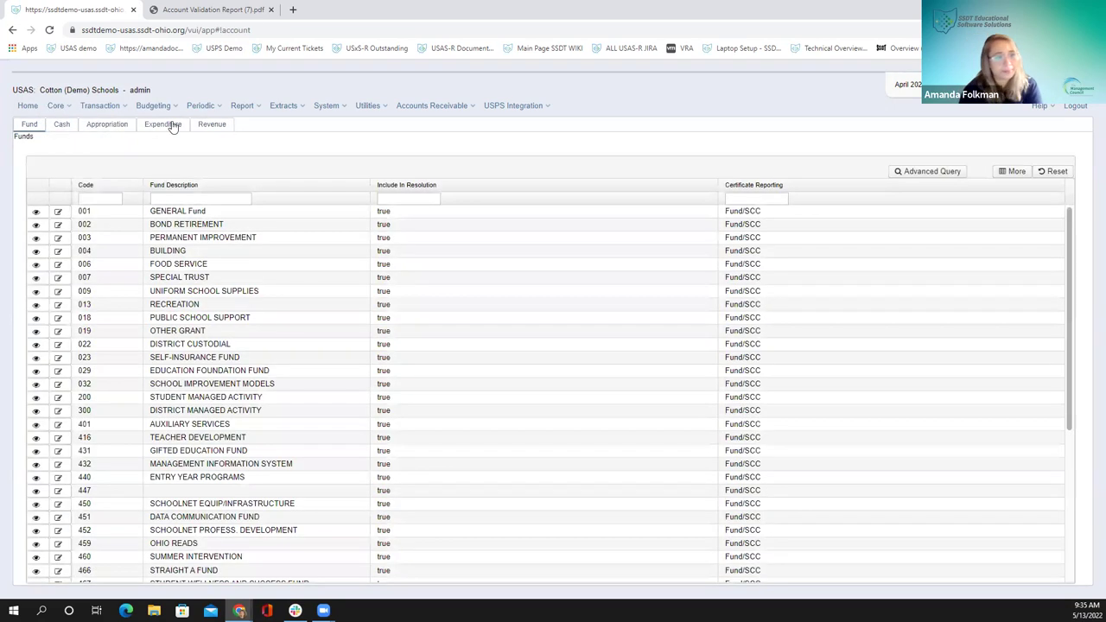
pyautogui.click(173, 126)
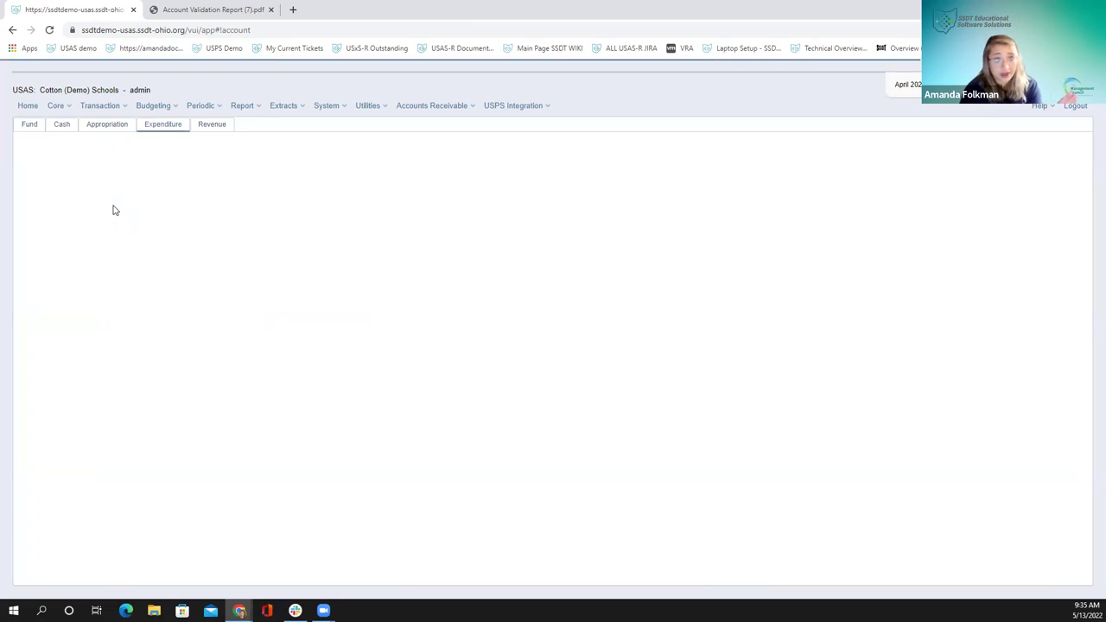
pyautogui.click(118, 198)
pyautogui.write('00')
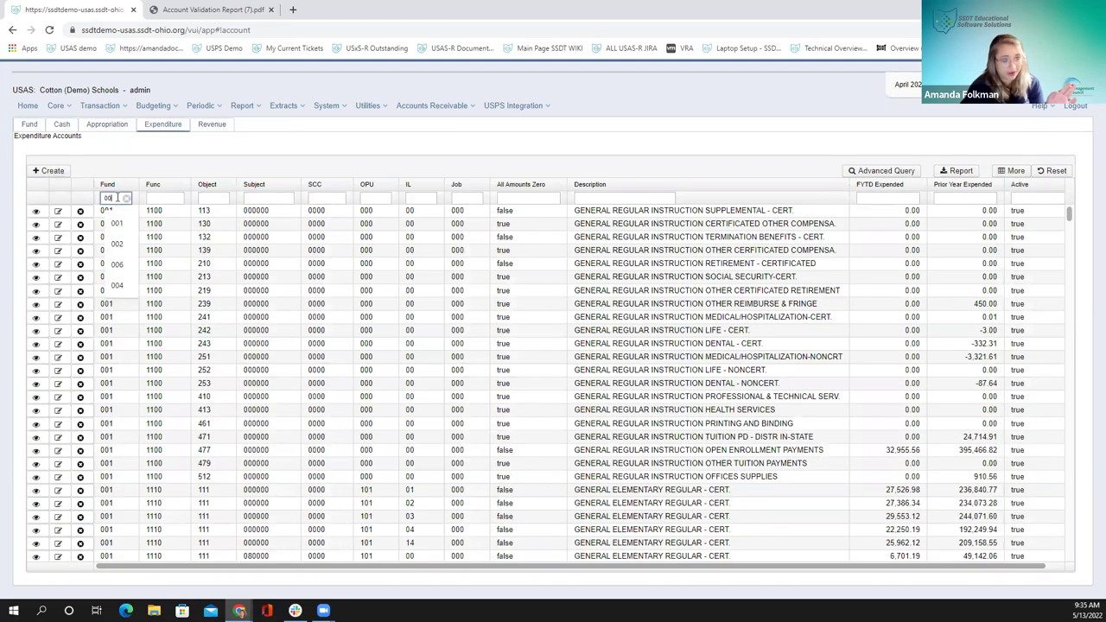
pyautogui.write('6')
pyautogui.click(162, 198)
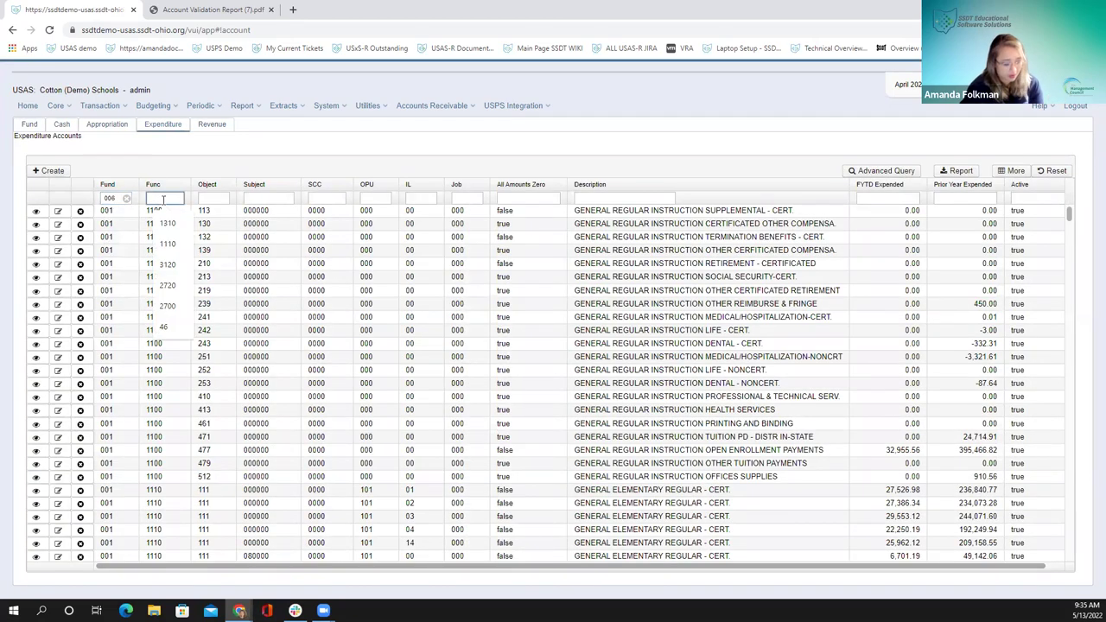
pyautogui.write('3120')
pyautogui.click(209, 200)
pyautogui.write('141')
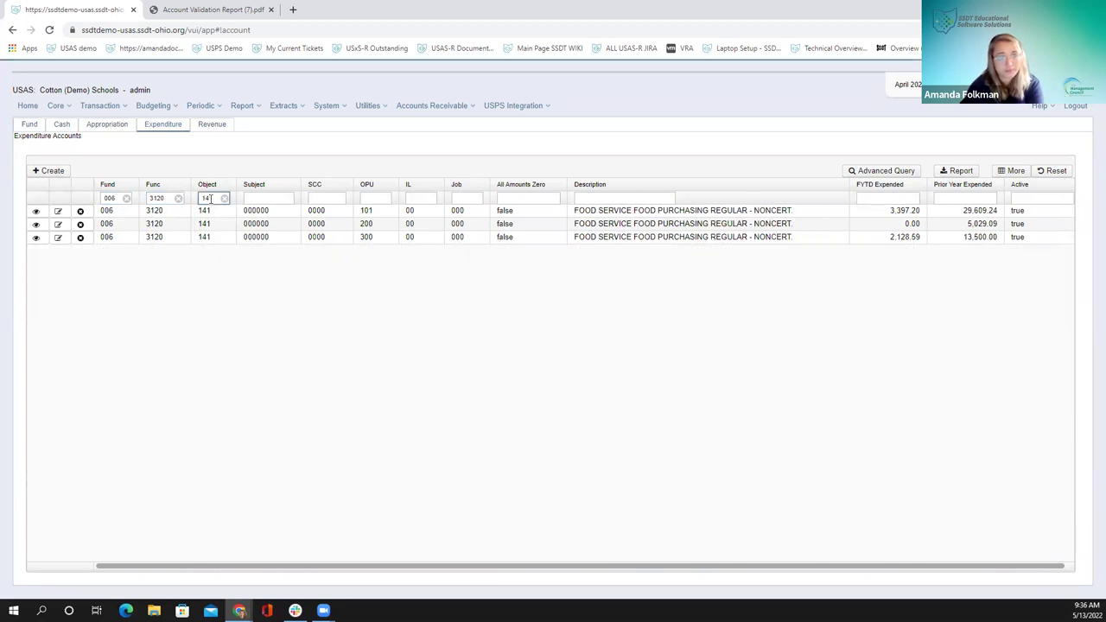
# View the OPU 101 expenditure account and check its Next Year Proposed amount.
pyautogui.click(36, 211)
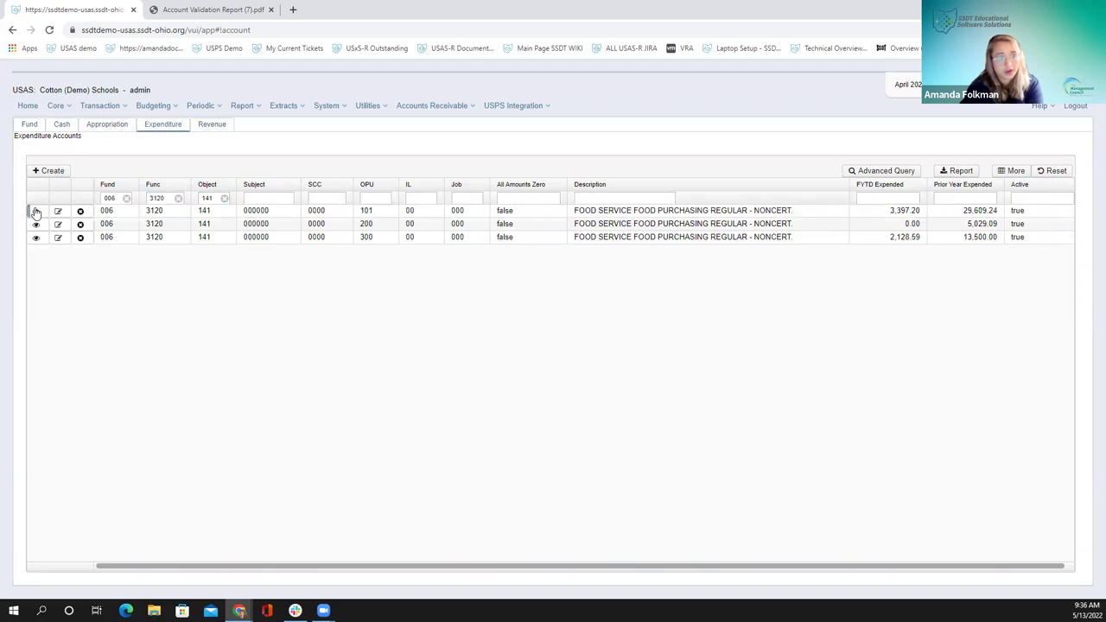
pyautogui.moveTo(55, 465); pyautogui.dragTo(294, 470)
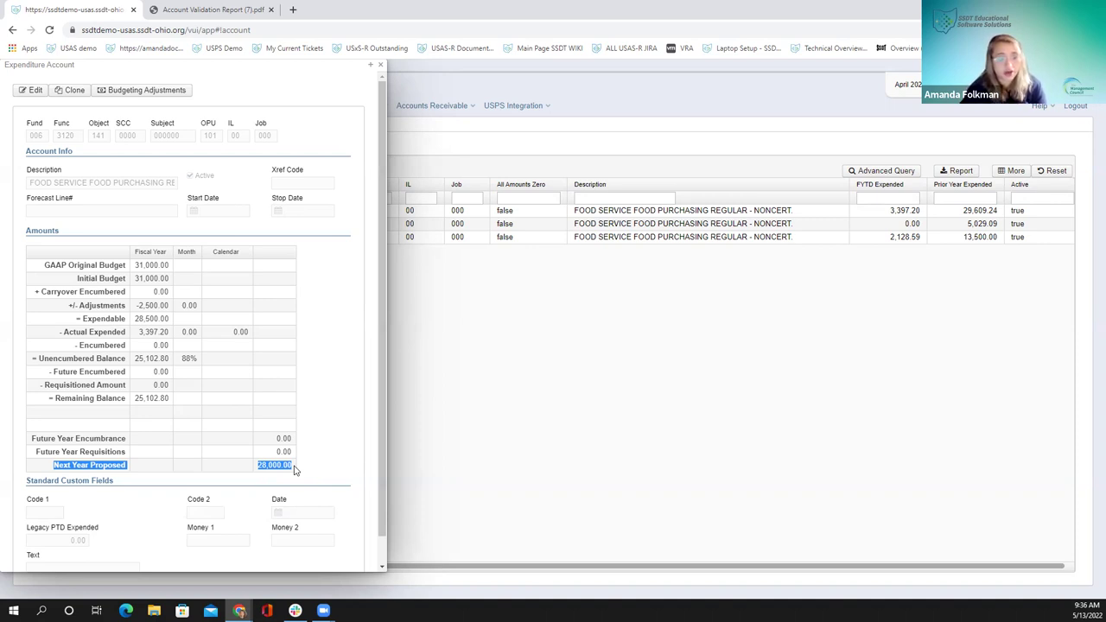
pyautogui.click(257, 471)
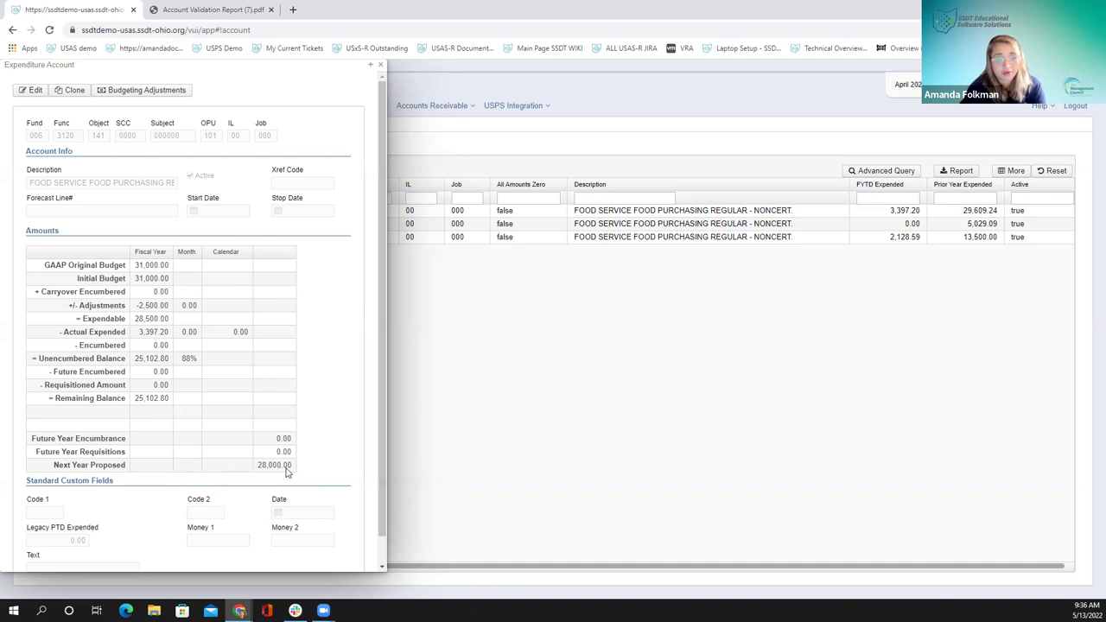
pyautogui.click(380, 69)
# Return to the proposed budgets list and look at the option for applying proposed amounts.
pyautogui.click(153, 106)
pyautogui.click(164, 131)
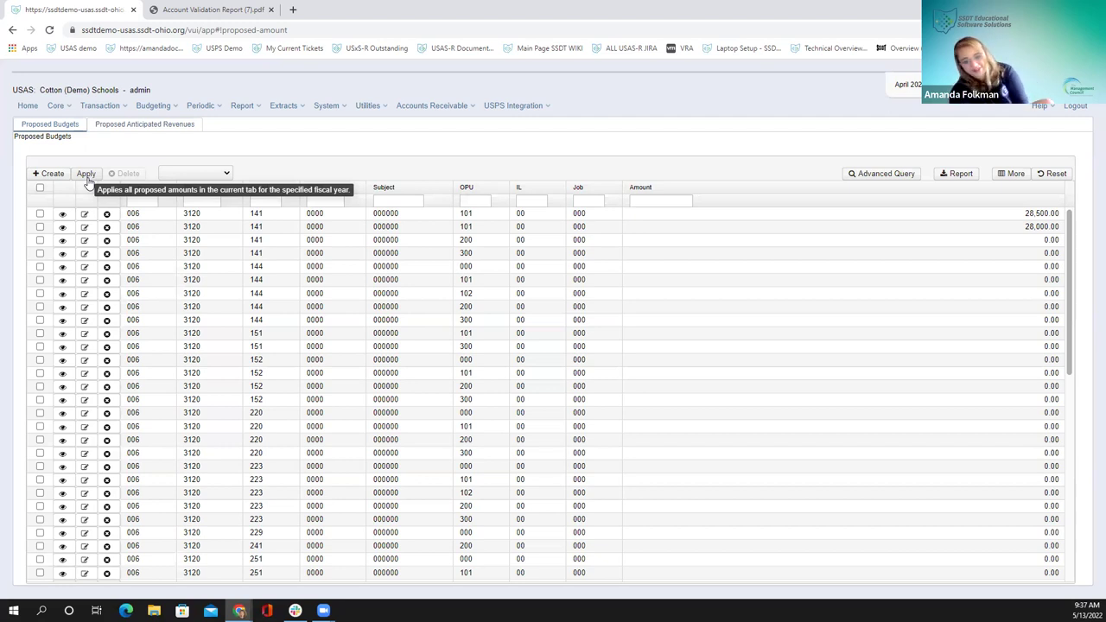
# Go back to the USAS home page and switch to the presentation's Month End Closing slide.
pyautogui.click(28, 107)
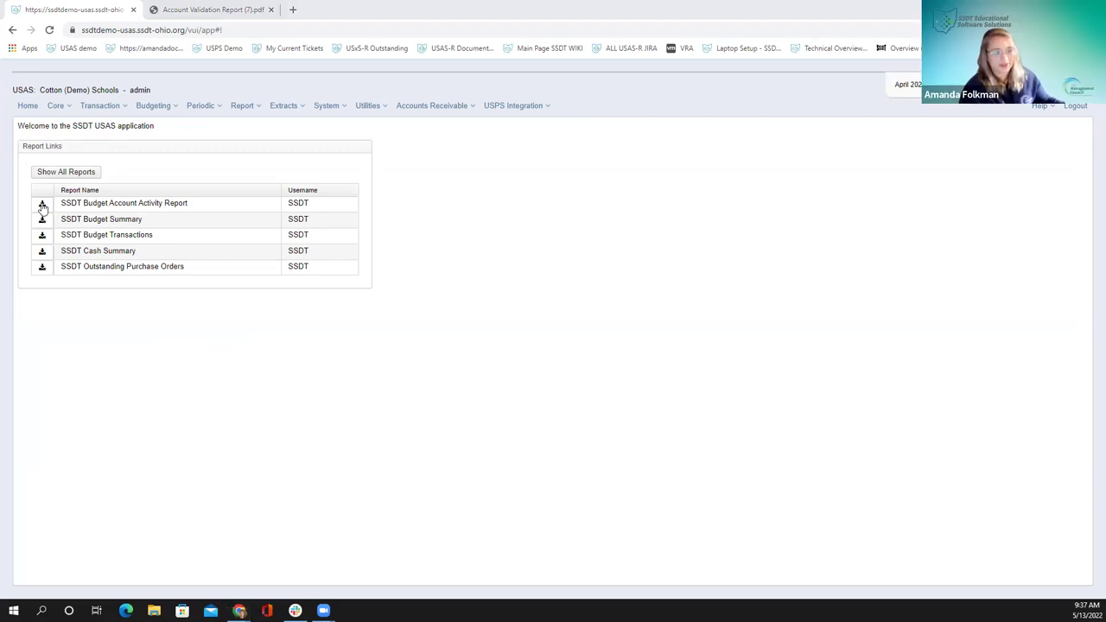
pyautogui.hotkey('alt', 'Tab')
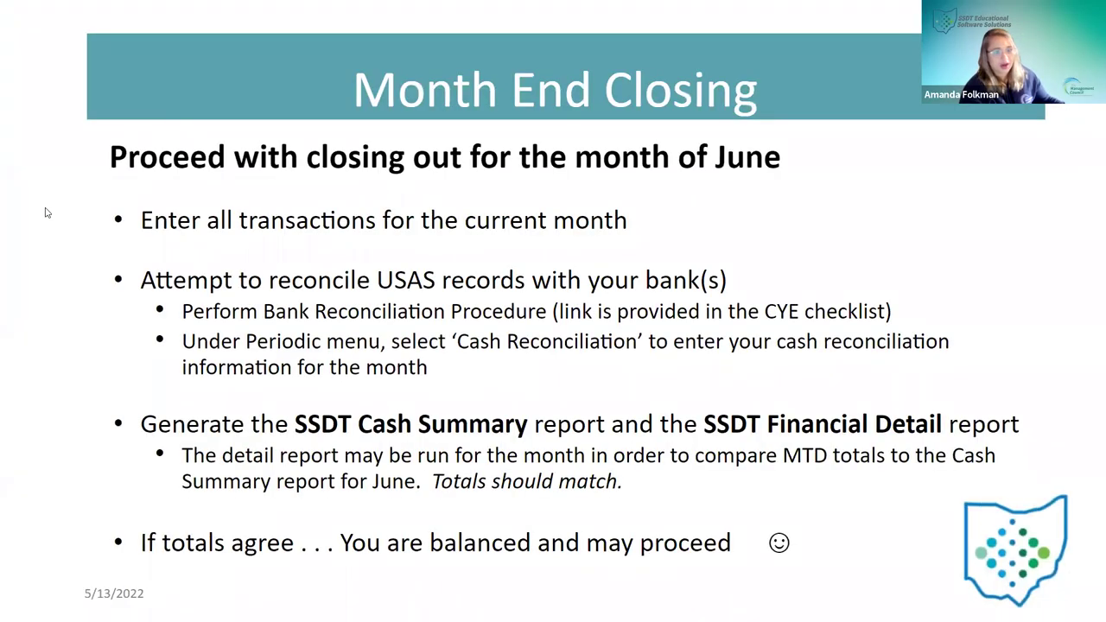
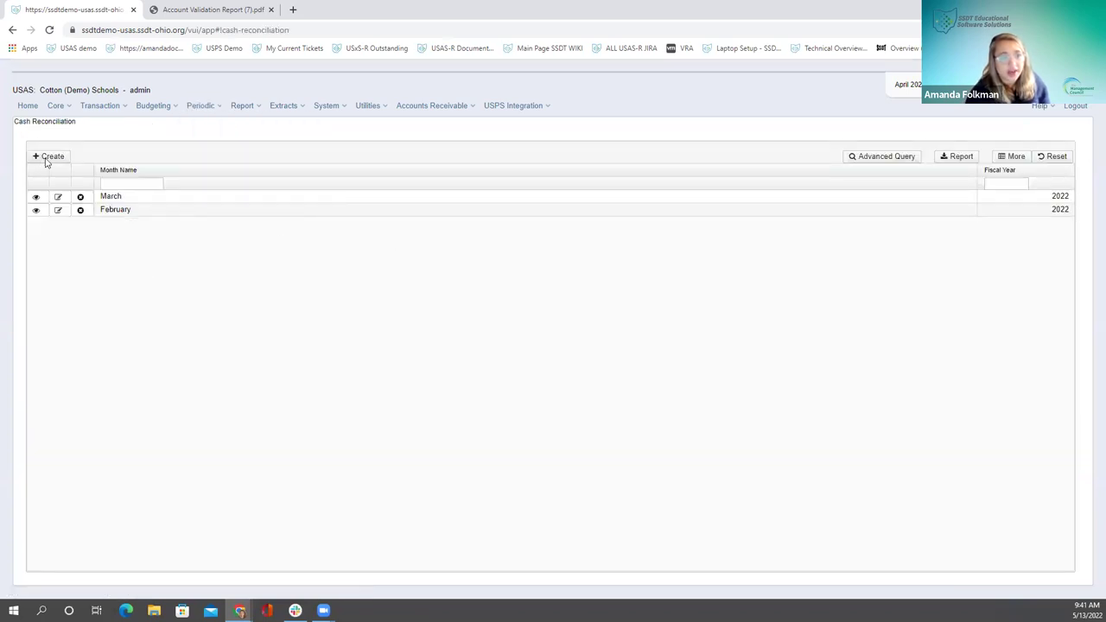
# View the existing cash reconciliation record for March 2022.
pyautogui.click(35, 196)
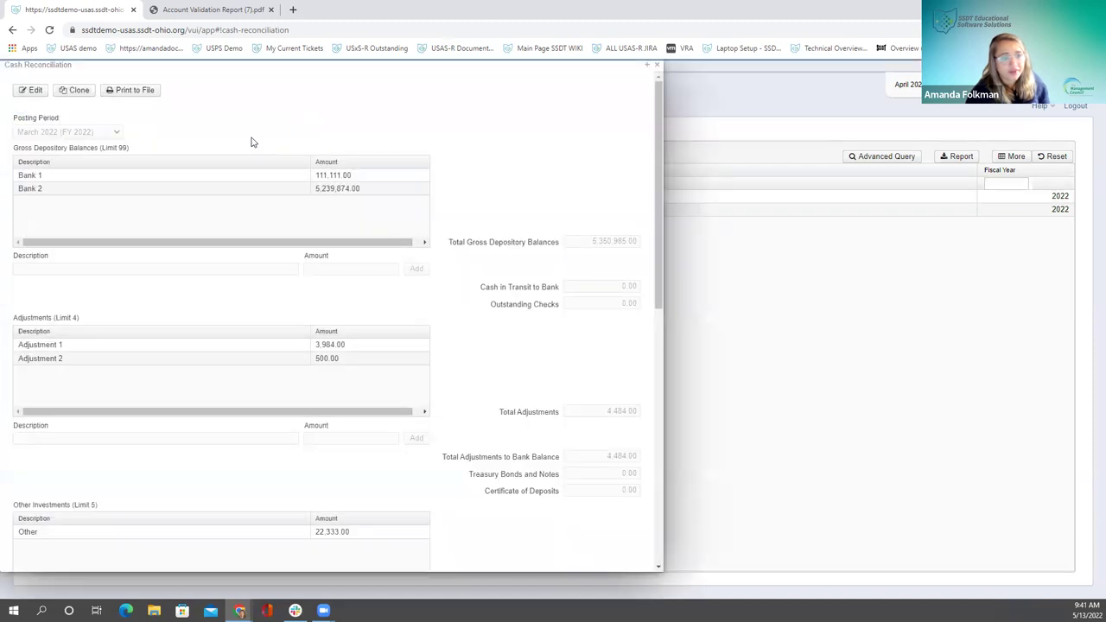
pyautogui.click(658, 66)
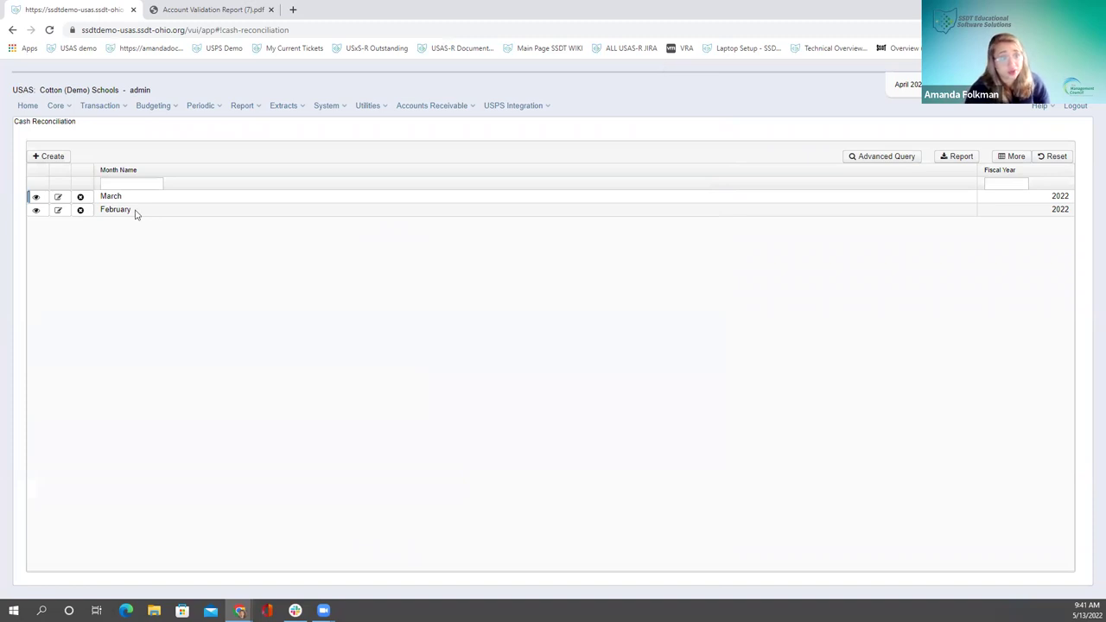
# Start a new cash reconciliation with posting period June 2022 (FY 2022) and review its entry sections down to Depository Clearance Accounts.
pyautogui.click(49, 156)
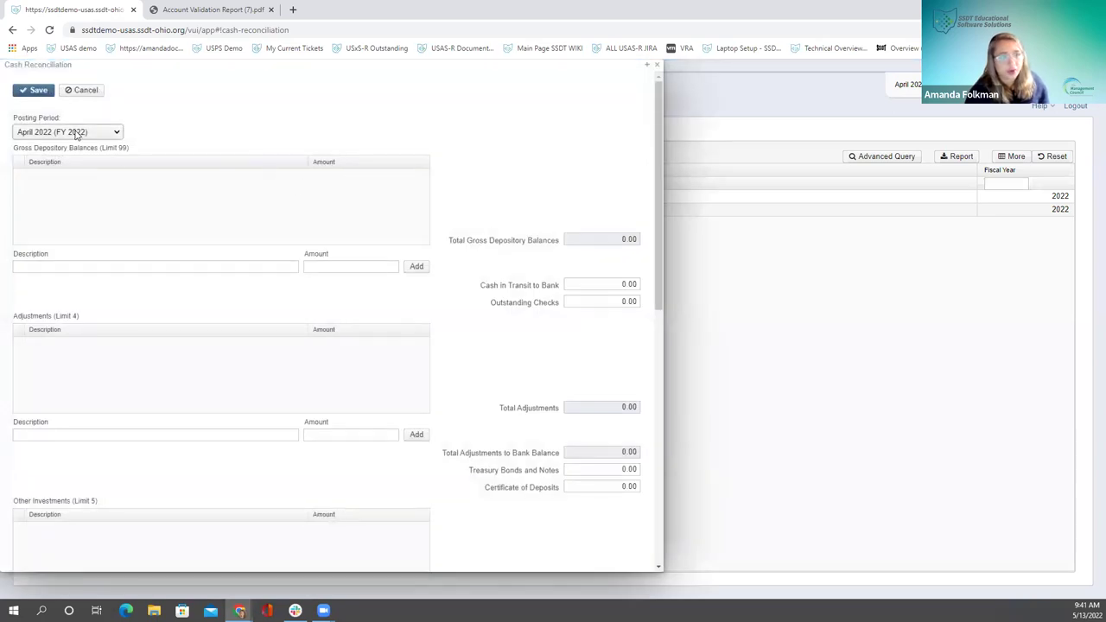
pyautogui.click(76, 133)
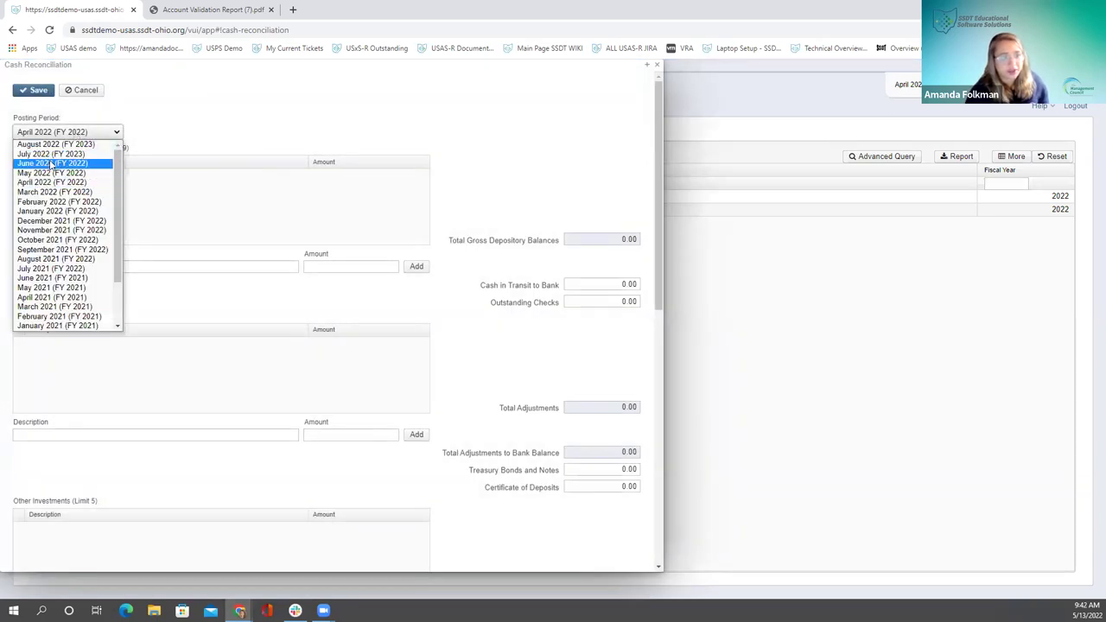
pyautogui.click(52, 163)
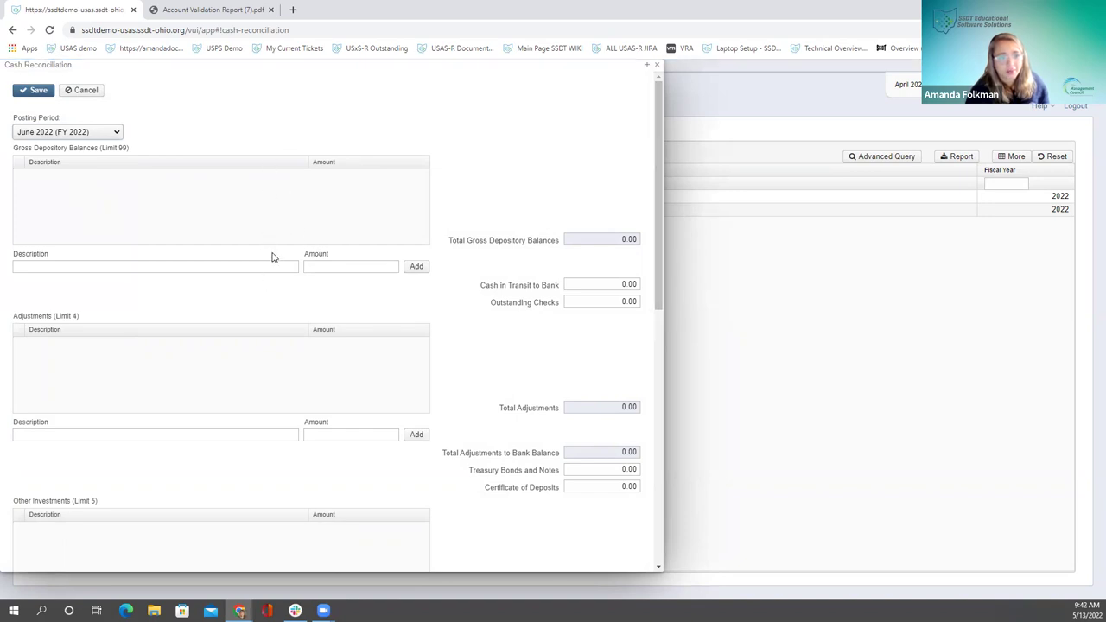
pyautogui.scroll(-2, 583, 350)
pyautogui.scroll(-5, 584, 349)
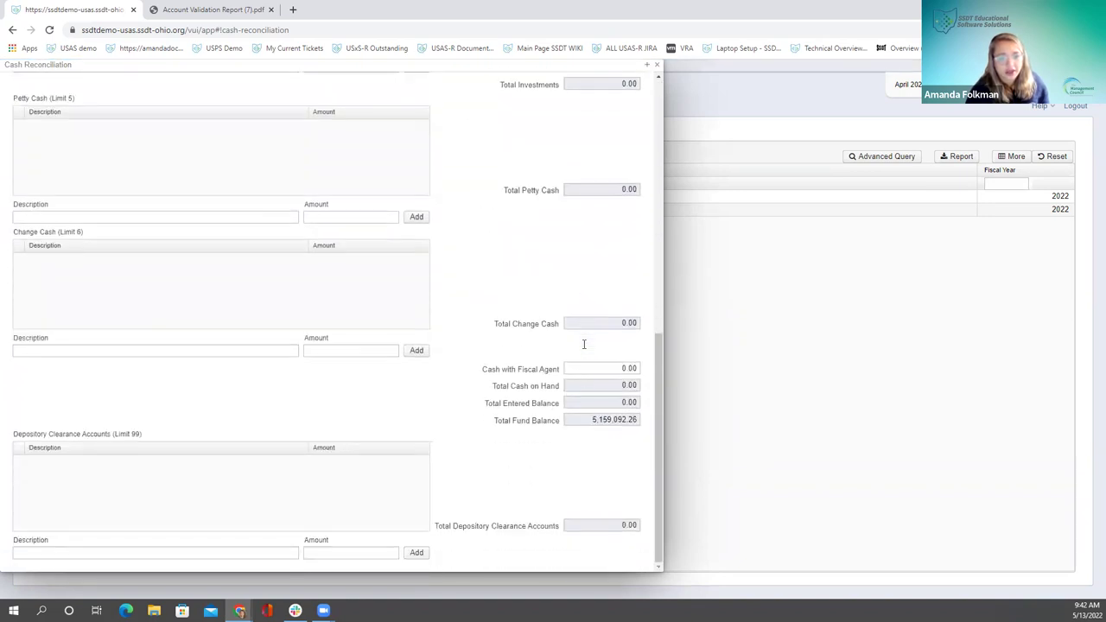
# Highlight the Total Fund Balance amount in the new cash reconciliation and discard the unsaved record.
pyautogui.moveTo(590, 421); pyautogui.dragTo(640, 421)
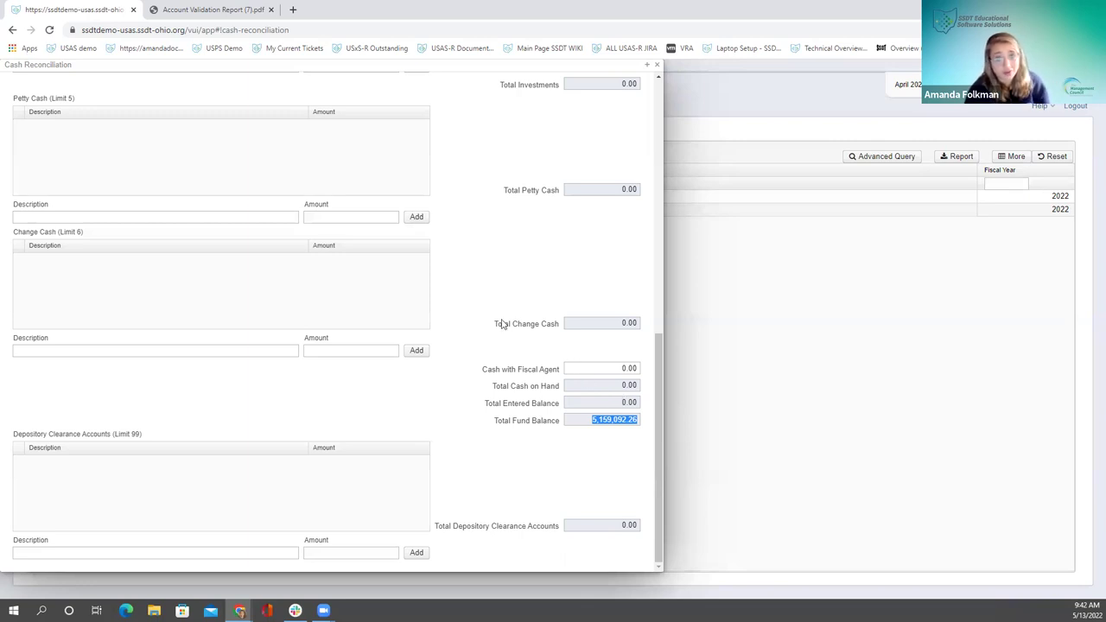
pyautogui.scroll(7, 501, 322)
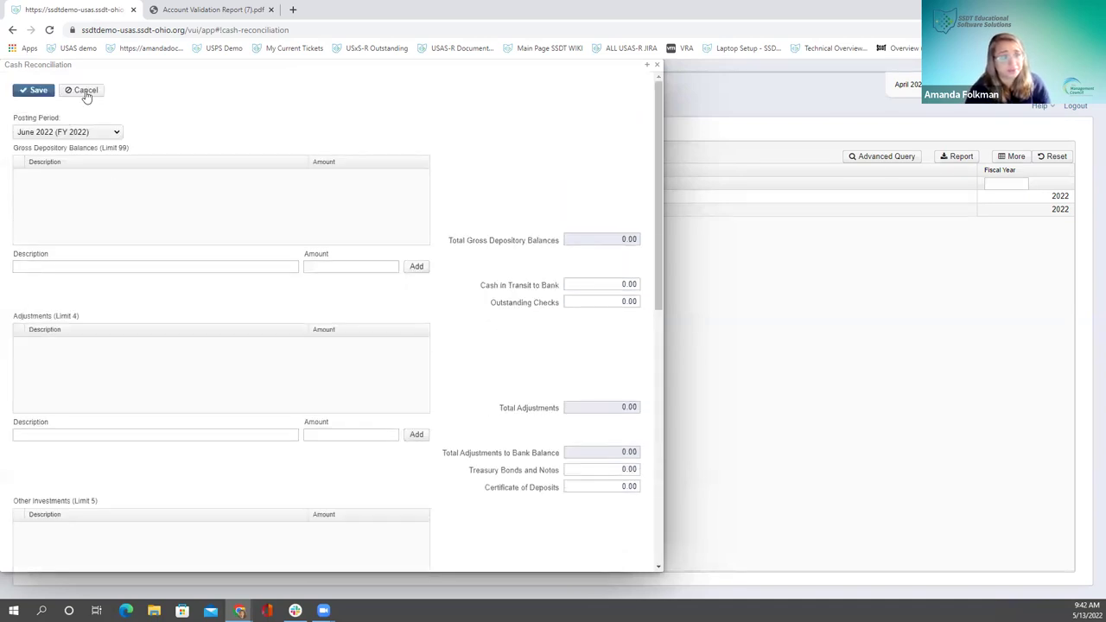
pyautogui.click(85, 92)
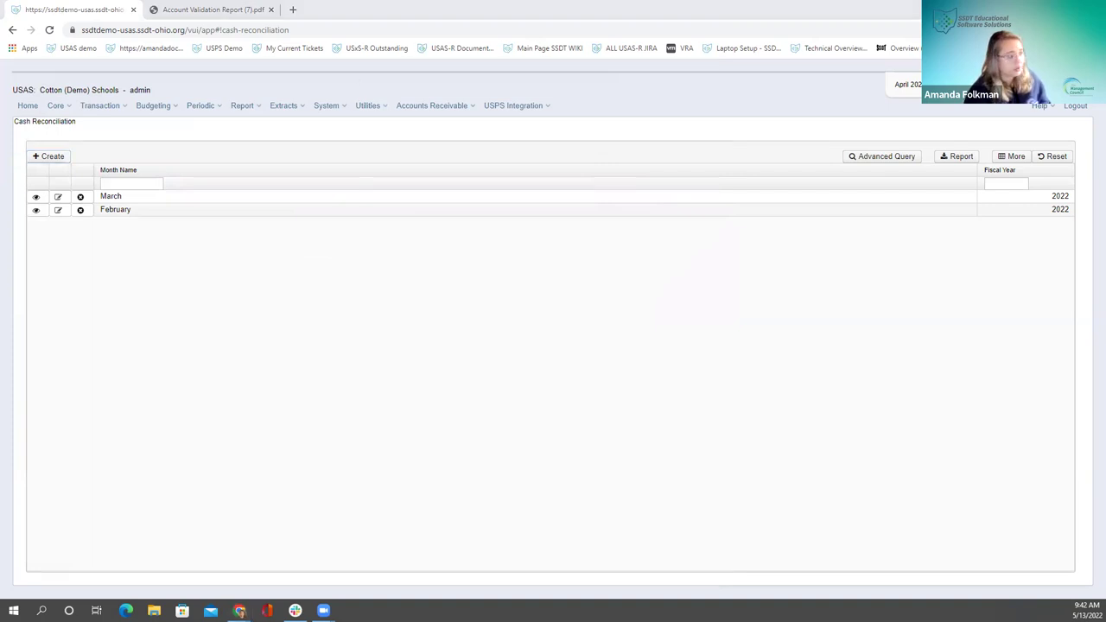
# Check the presentation's Fiscal Year End Closing slide and open the Federal Assistance Summary list in USAS.
pyautogui.hotkey('alt', 'Tab')
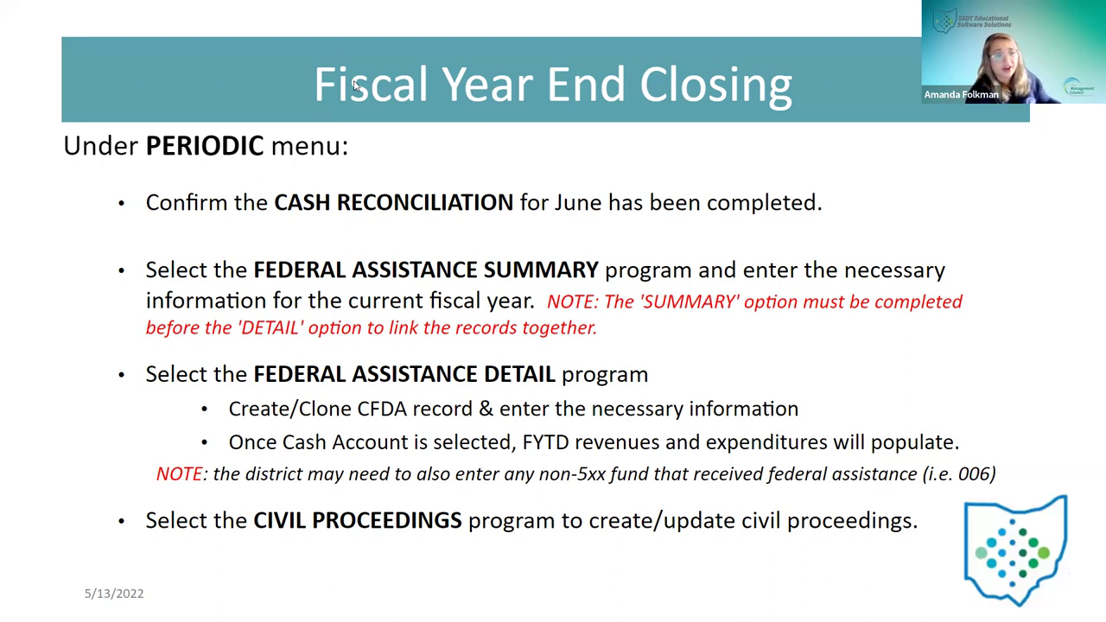
pyautogui.hotkey('alt', 'Tab')
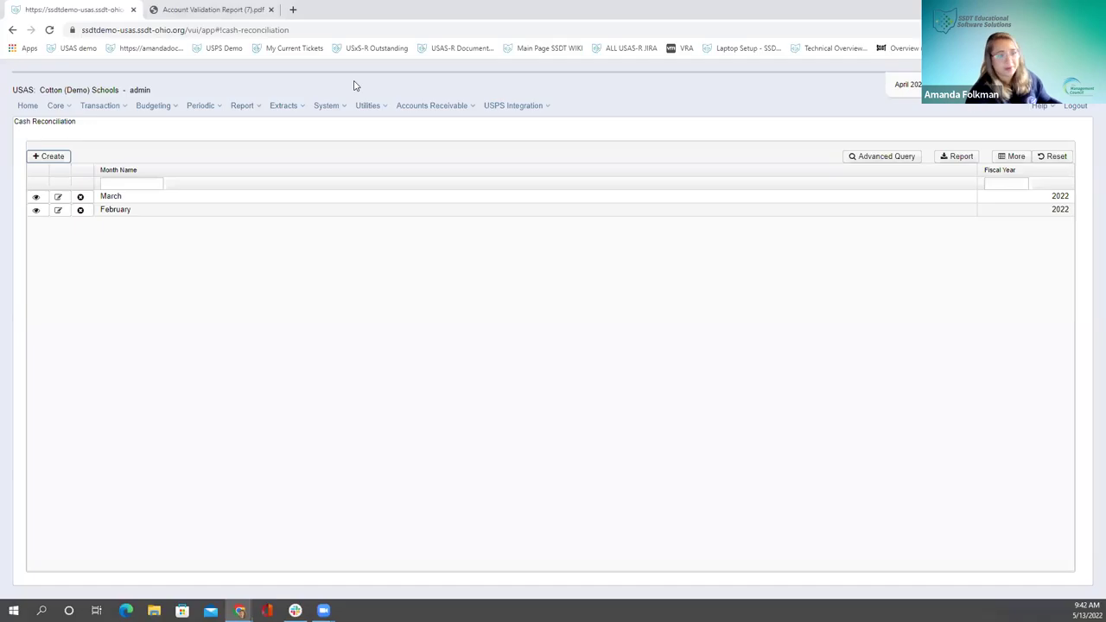
pyautogui.click(199, 107)
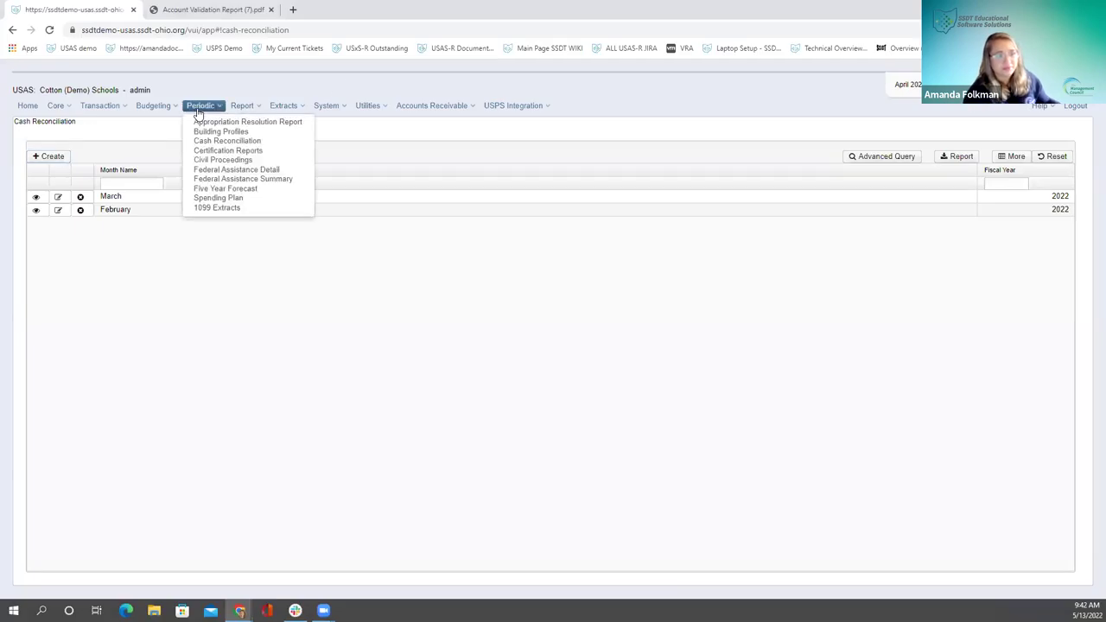
pyautogui.click(251, 180)
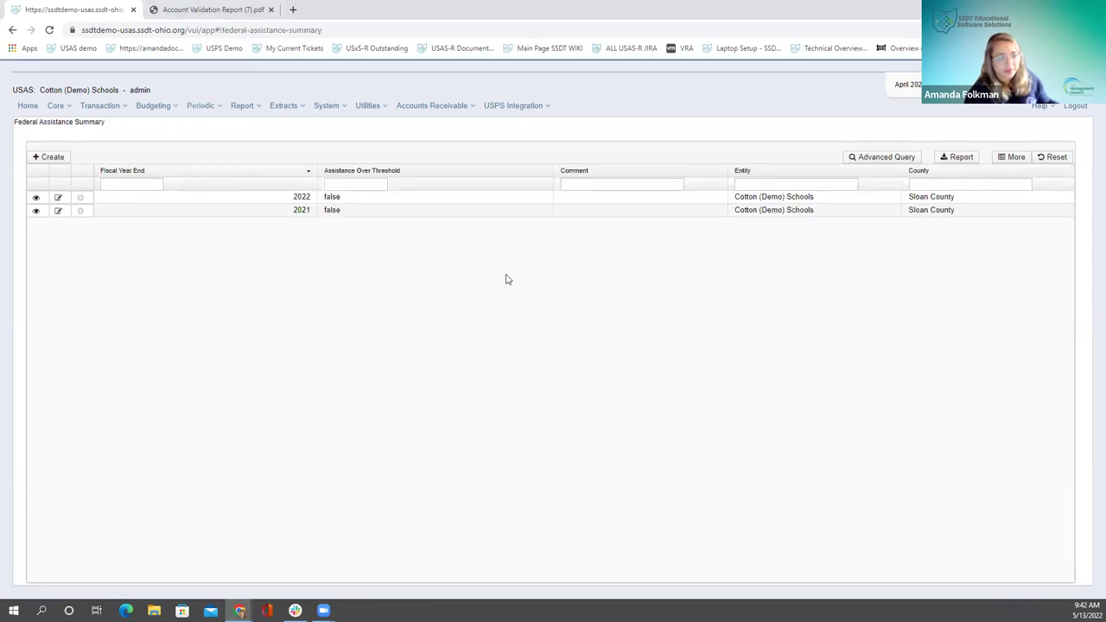
# Try out a new Federal Assistance Summary record with fiscal year end 2022 and cancel it.
pyautogui.click(49, 160)
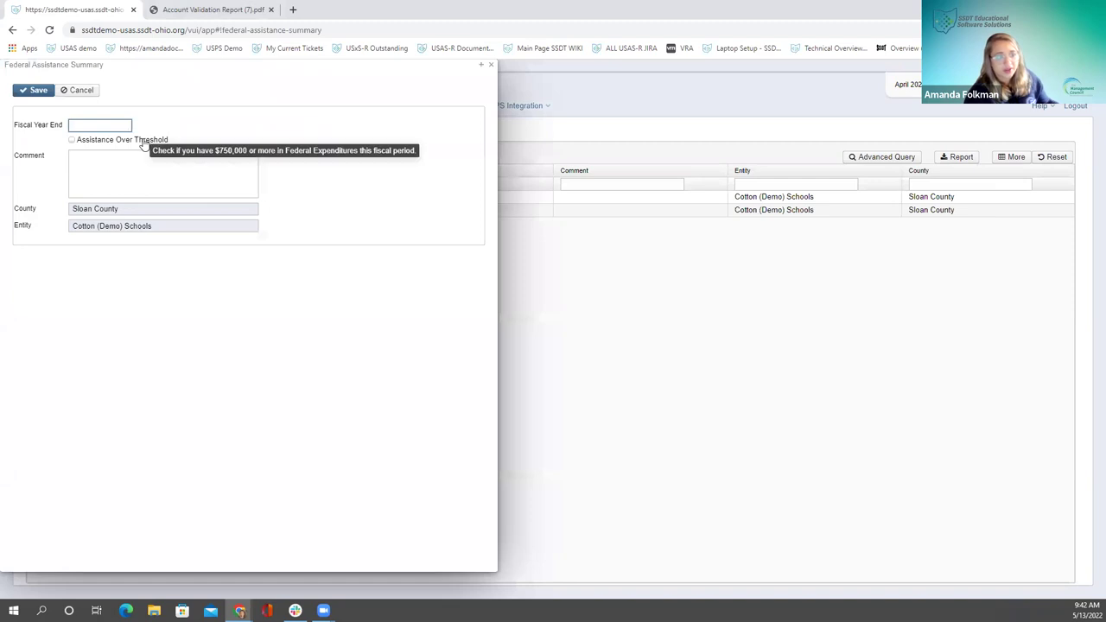
pyautogui.write('2022')
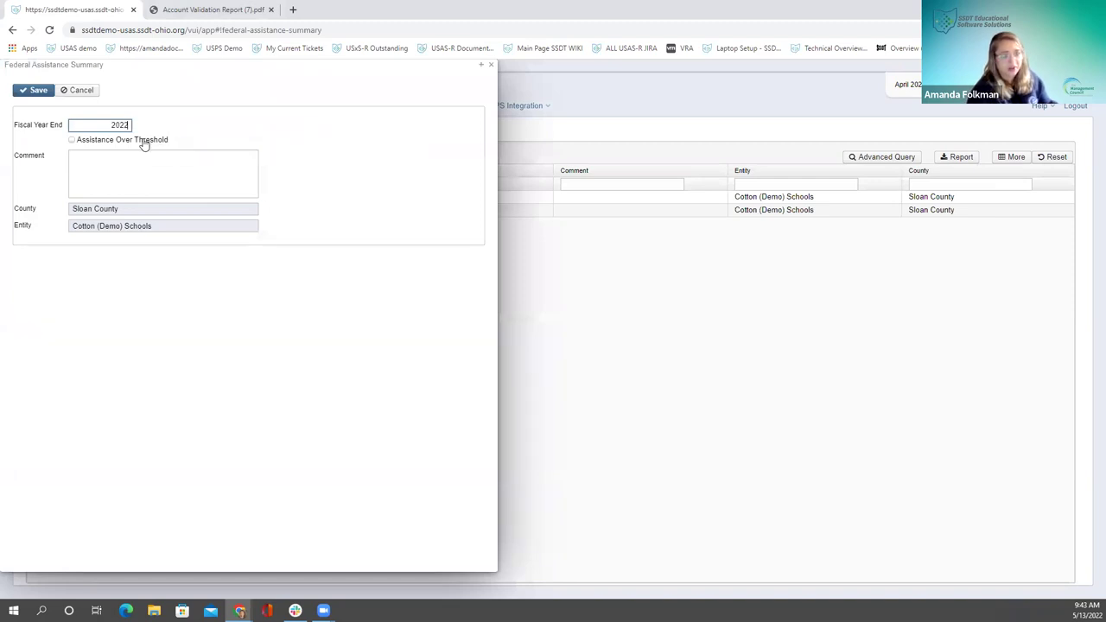
pyautogui.moveTo(230, 67); pyautogui.dragTo(269, 91)
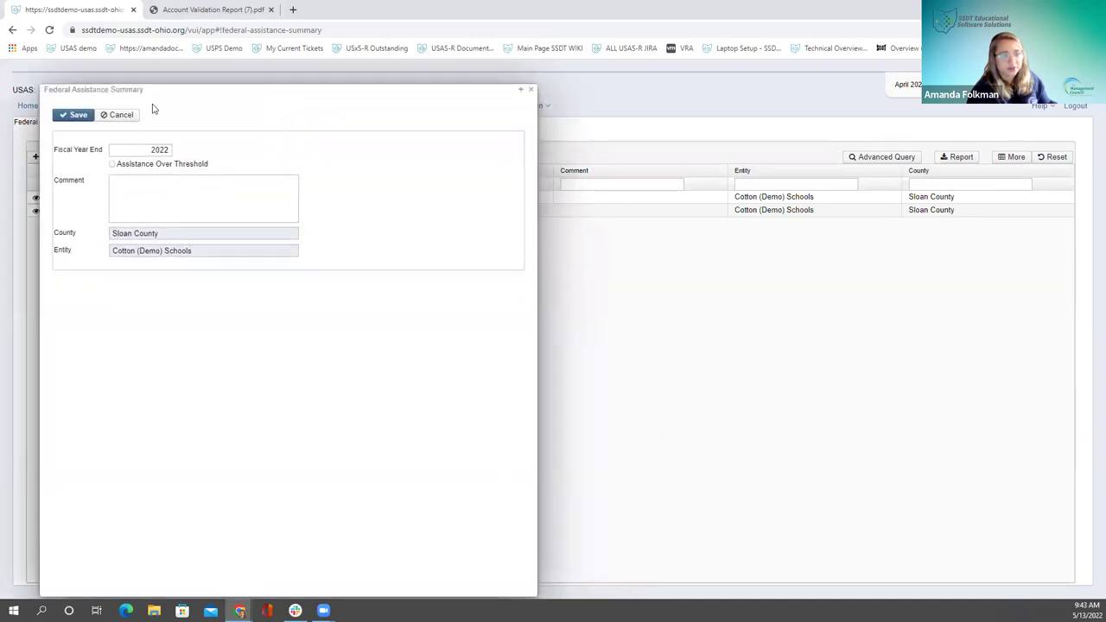
pyautogui.click(118, 115)
# View the existing Federal Assistance Summary record for fiscal year 2022 and close it.
pyautogui.click(36, 197)
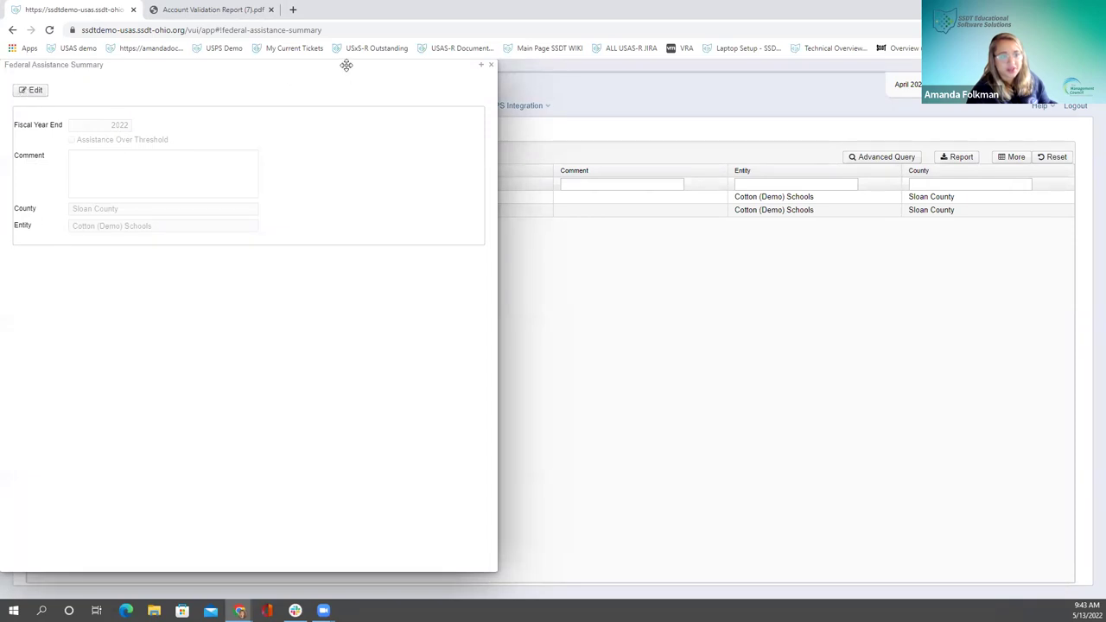
pyautogui.moveTo(346, 65); pyautogui.dragTo(299, 151)
pyautogui.click(439, 153)
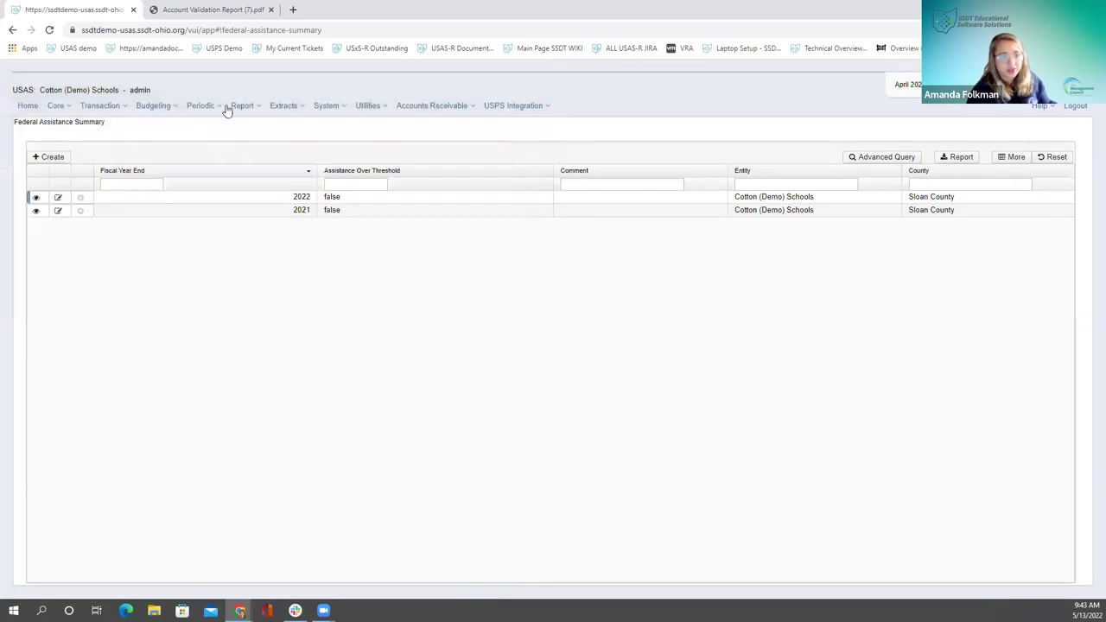
# Start a new Federal Assistance Detail record and look at the Federal Assistance Summary years it can be linked to.
pyautogui.click(204, 107)
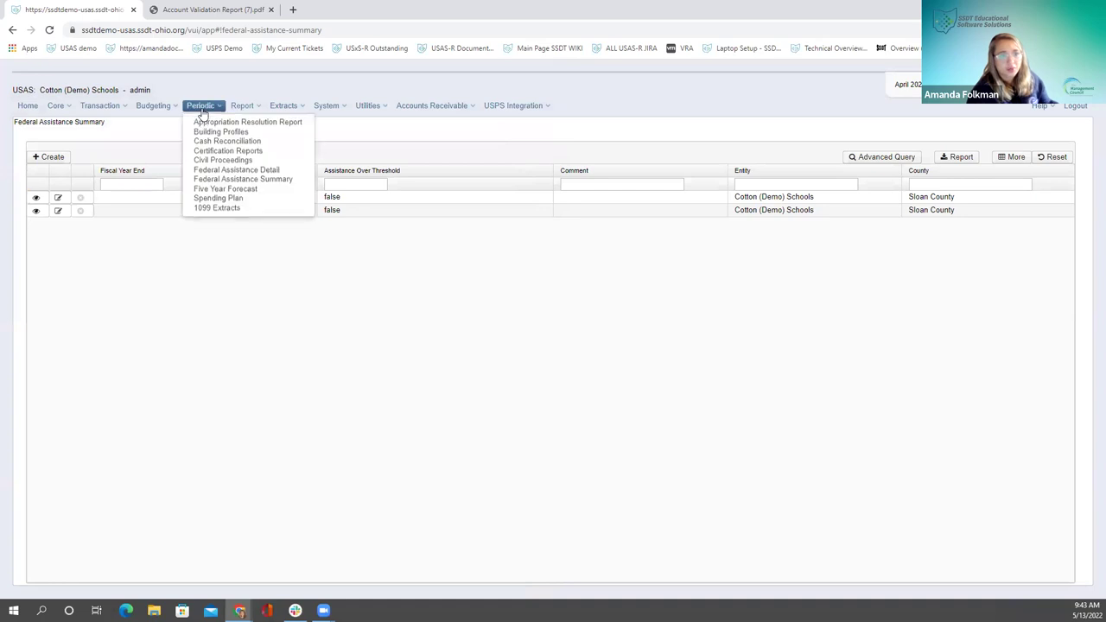
pyautogui.click(225, 170)
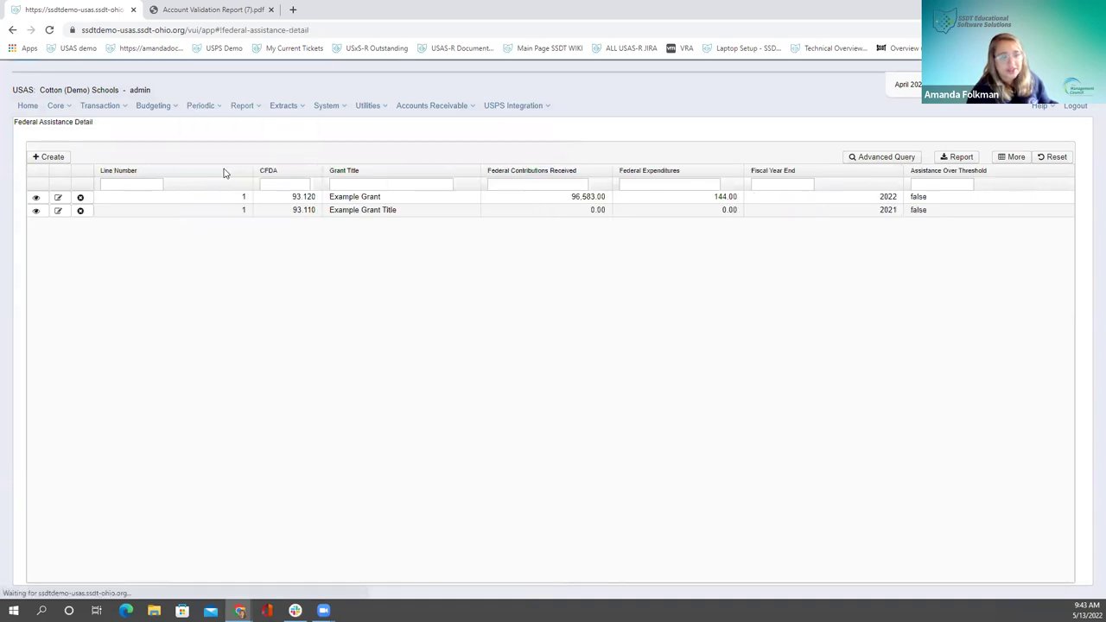
pyautogui.click(49, 157)
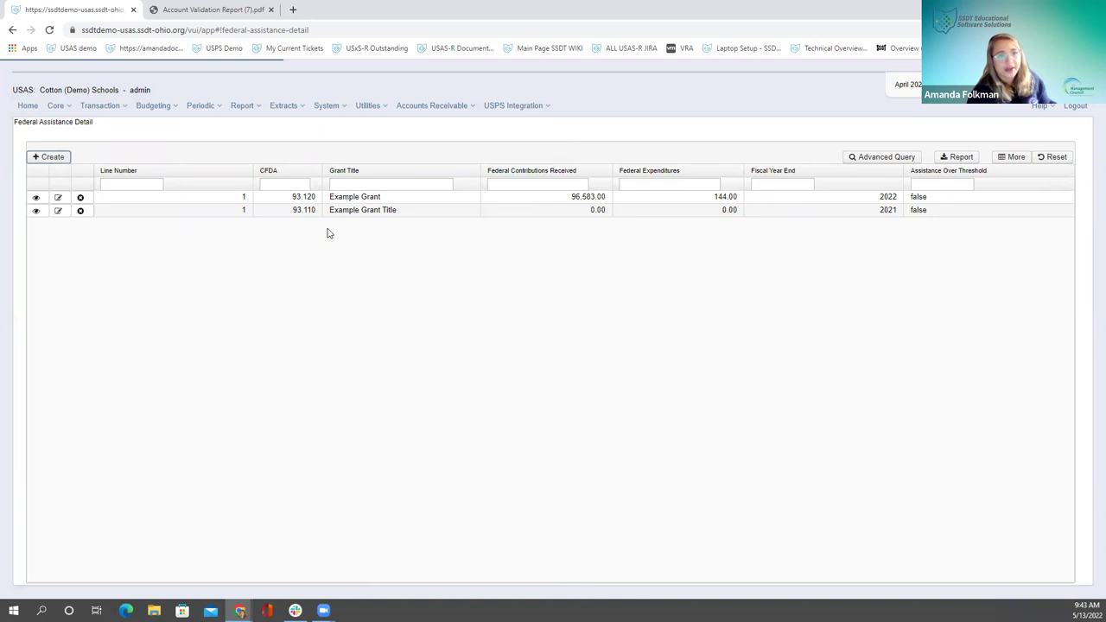
pyautogui.click(175, 134)
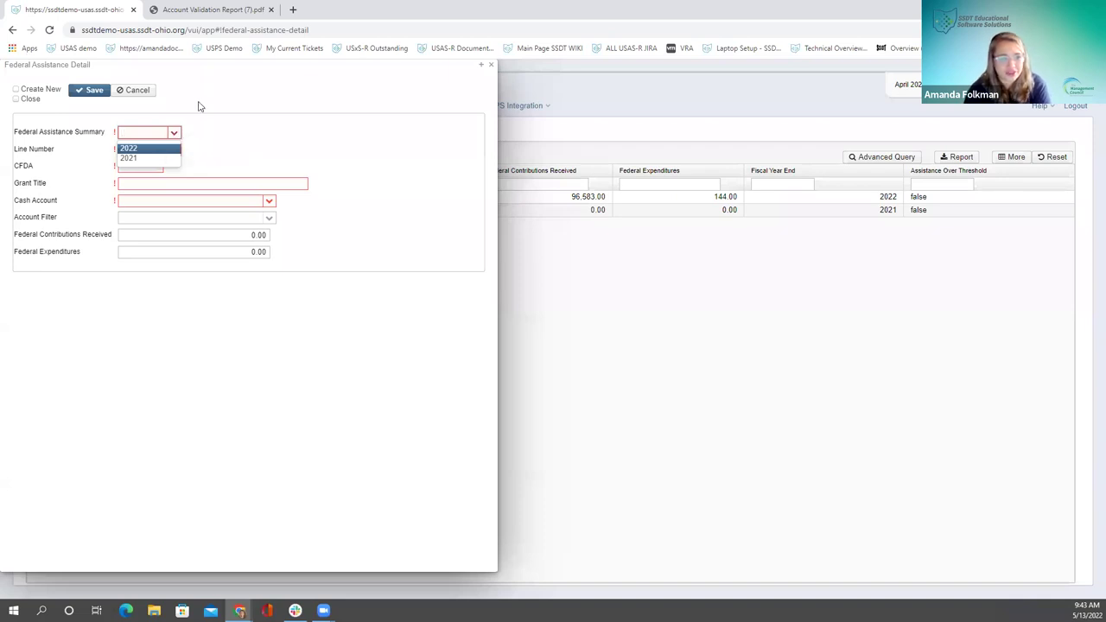
pyautogui.click(205, 109)
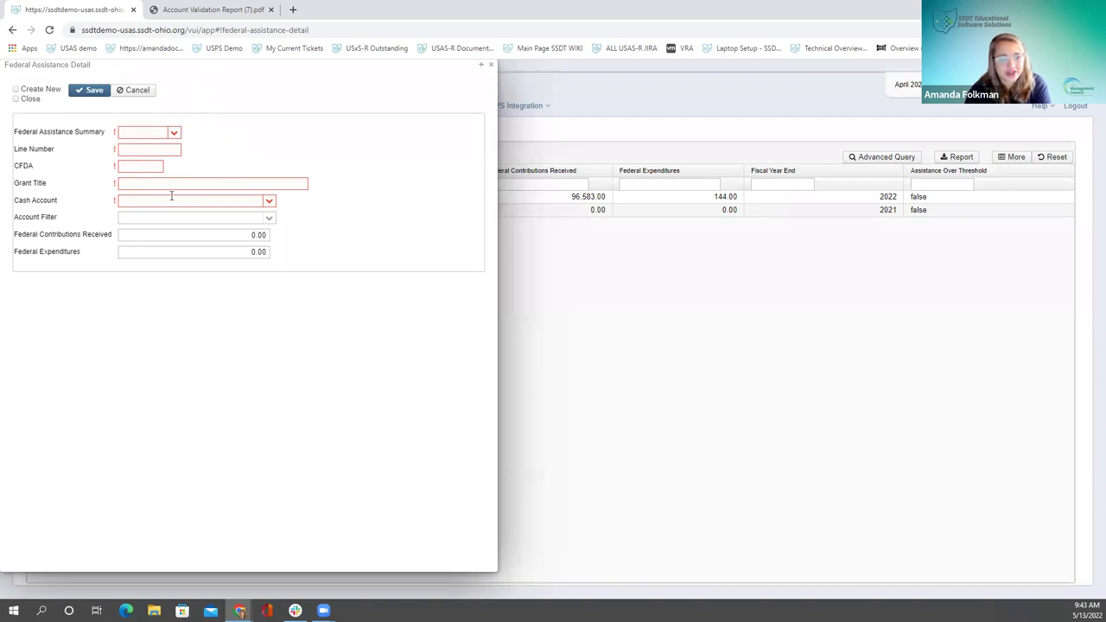
# Look at the Cash Account choices for the new Federal Assistance Detail record and close it without saving.
pyautogui.click(269, 204)
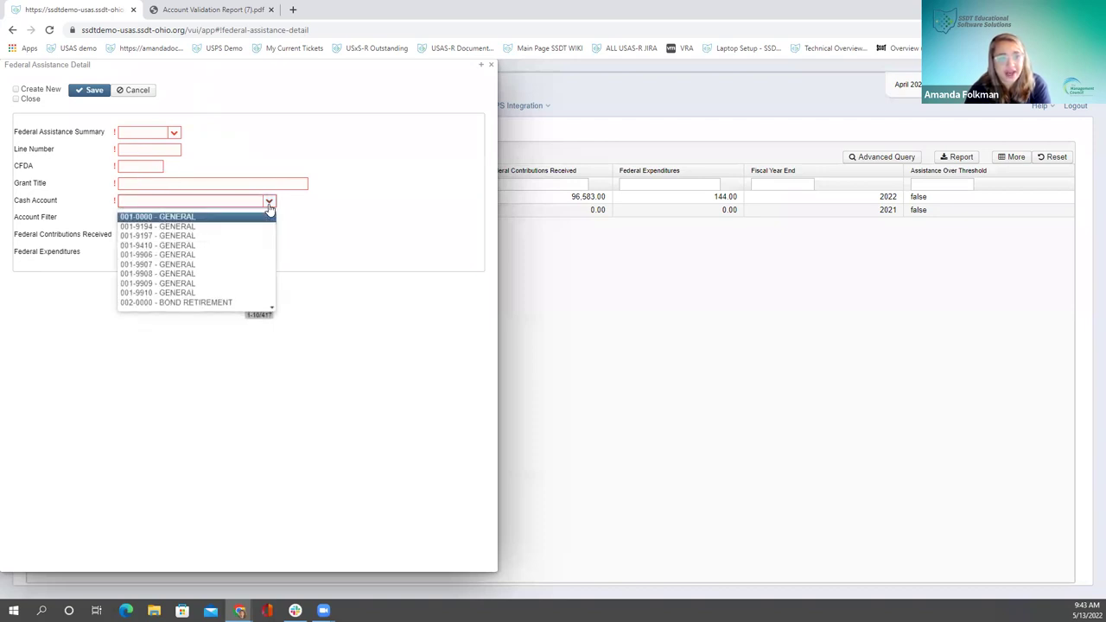
pyautogui.click(269, 205)
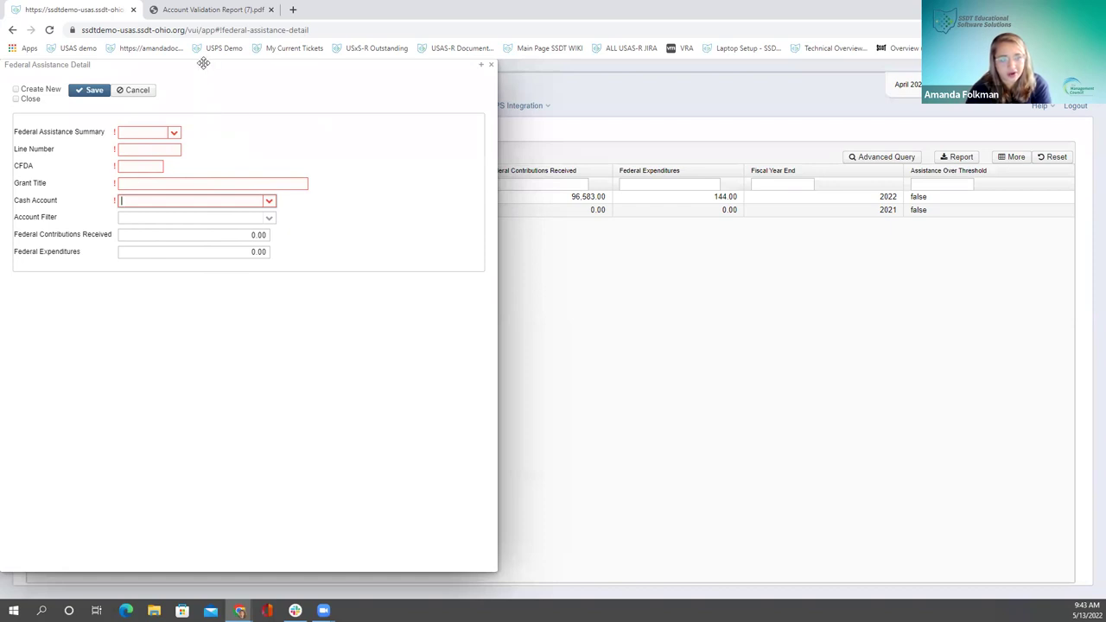
pyautogui.moveTo(203, 63); pyautogui.dragTo(351, 257)
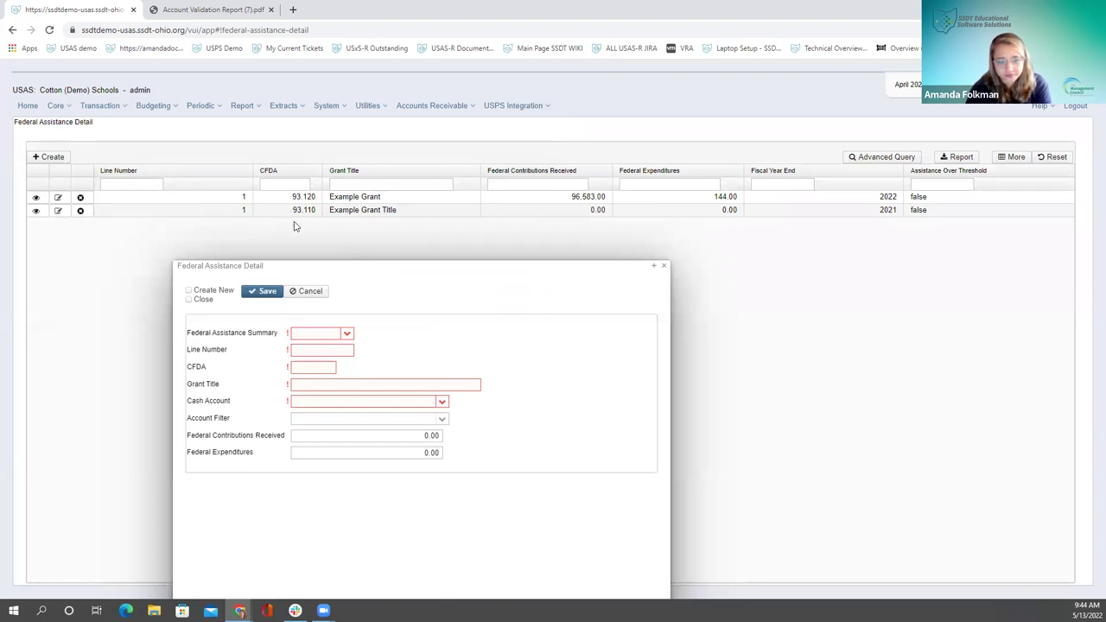
pyautogui.click(664, 267)
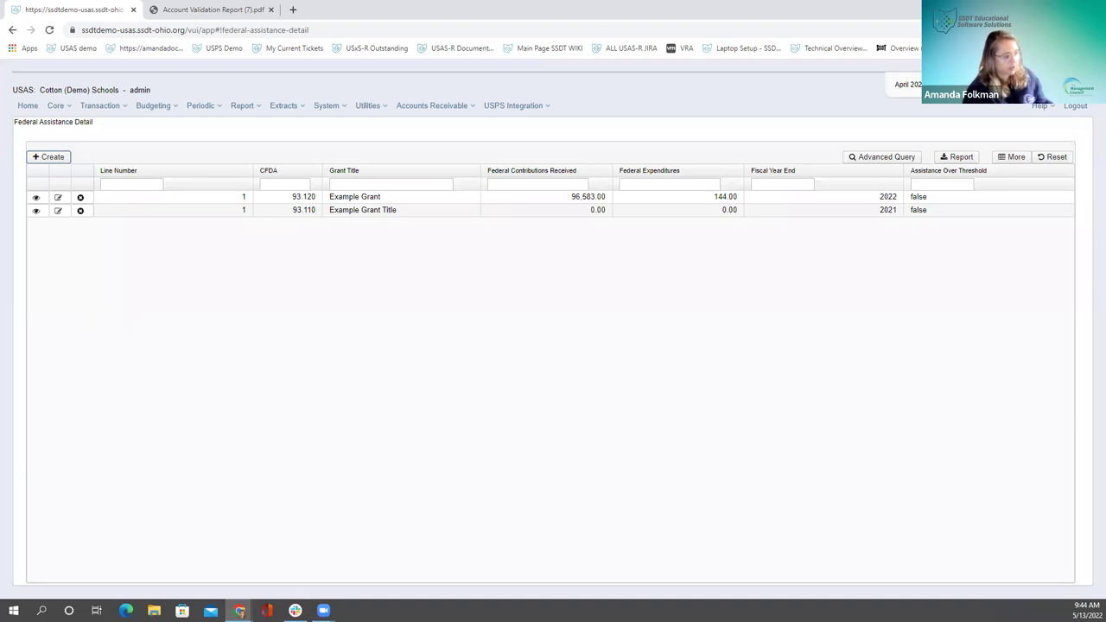
# Review the presentation's Fiscal Year End Closing slide and look at the reports available in USAS.
pyautogui.hotkey('alt', 'Tab')
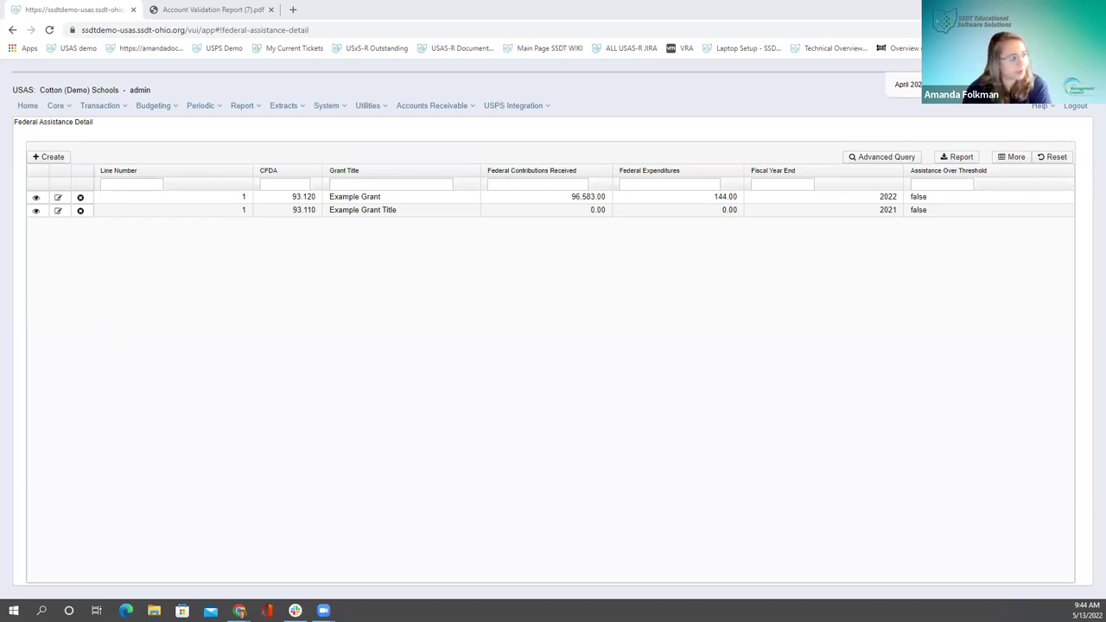
pyautogui.hotkey('alt', 'Tab')
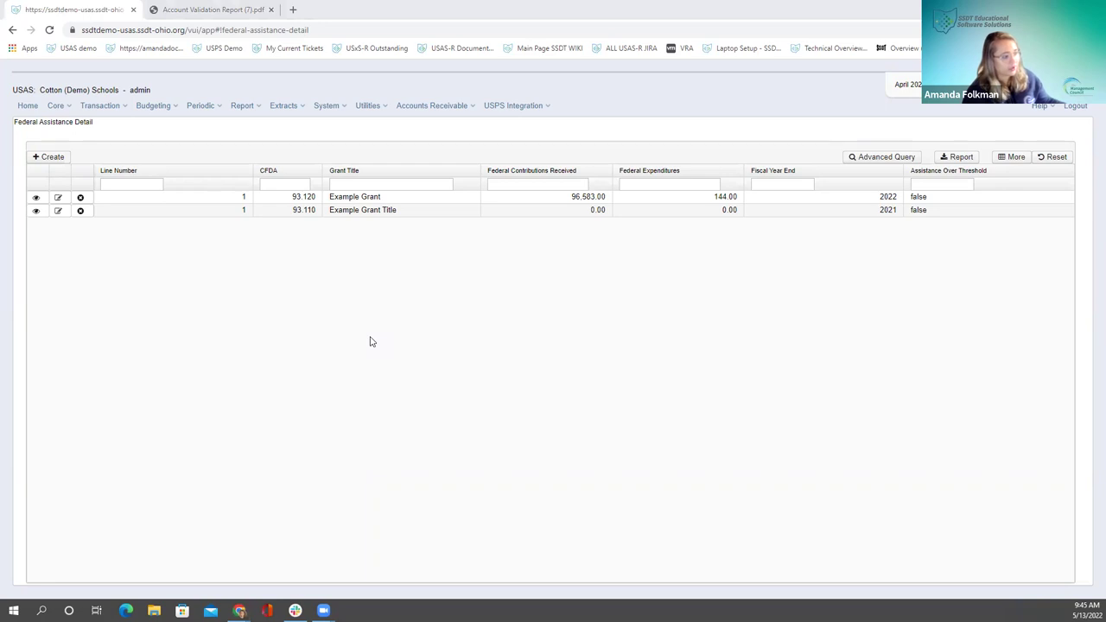
pyautogui.hotkey('alt', 'Tab')
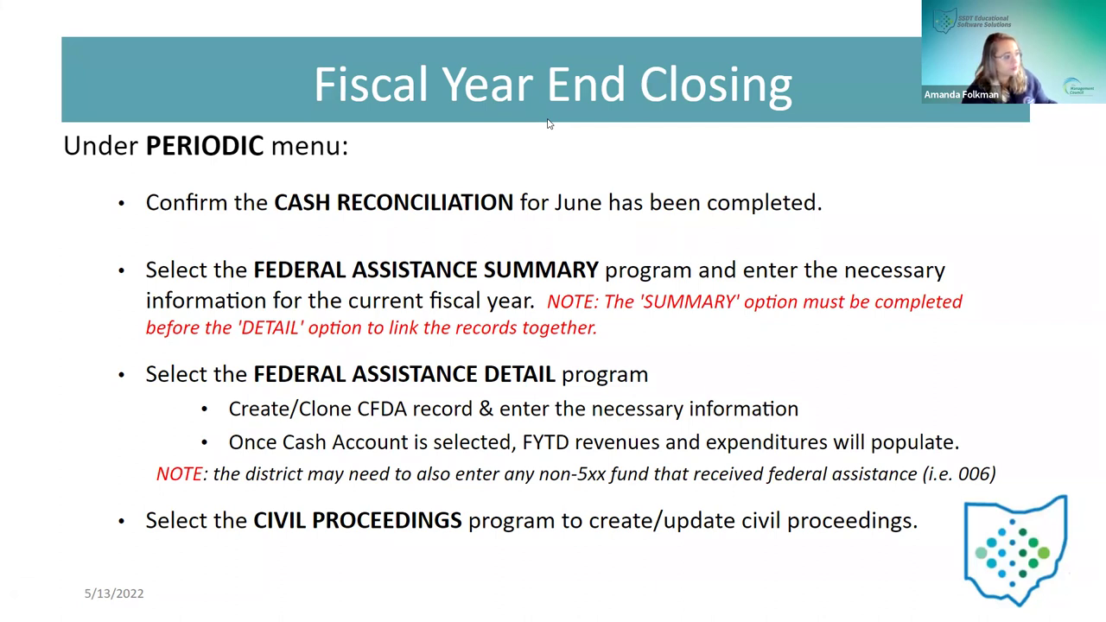
pyautogui.hotkey('alt', 'Tab')
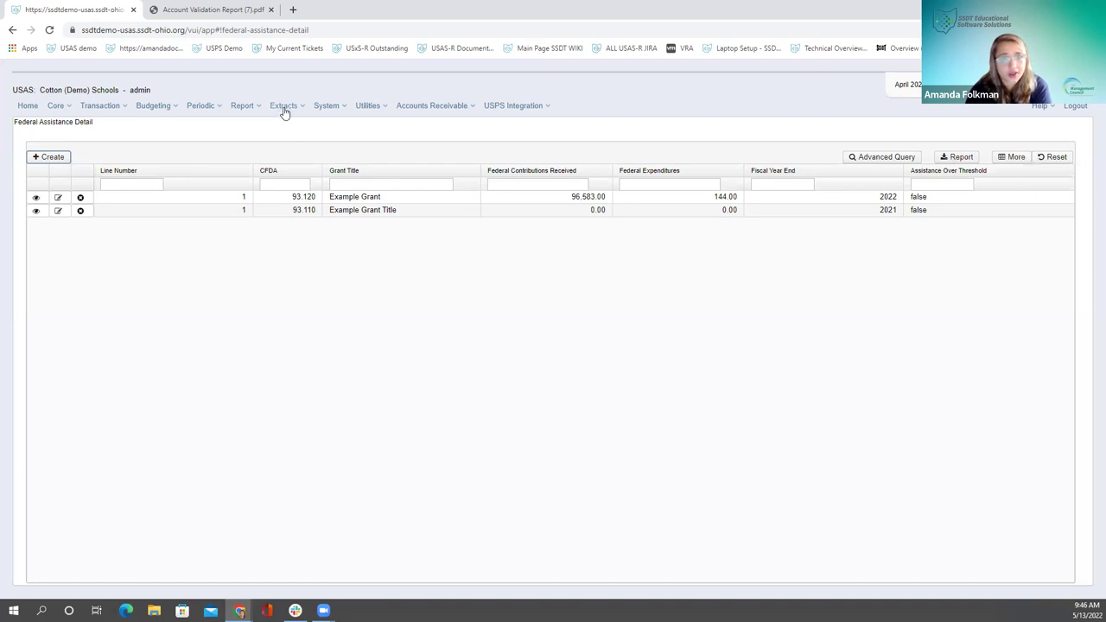
pyautogui.click(247, 107)
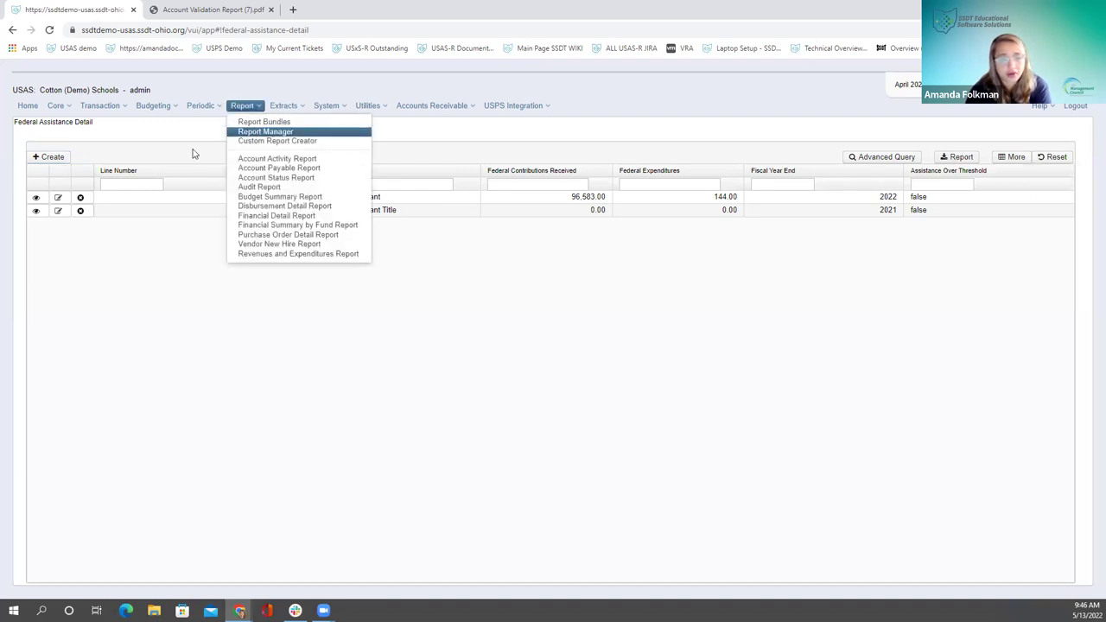
pyautogui.click(172, 131)
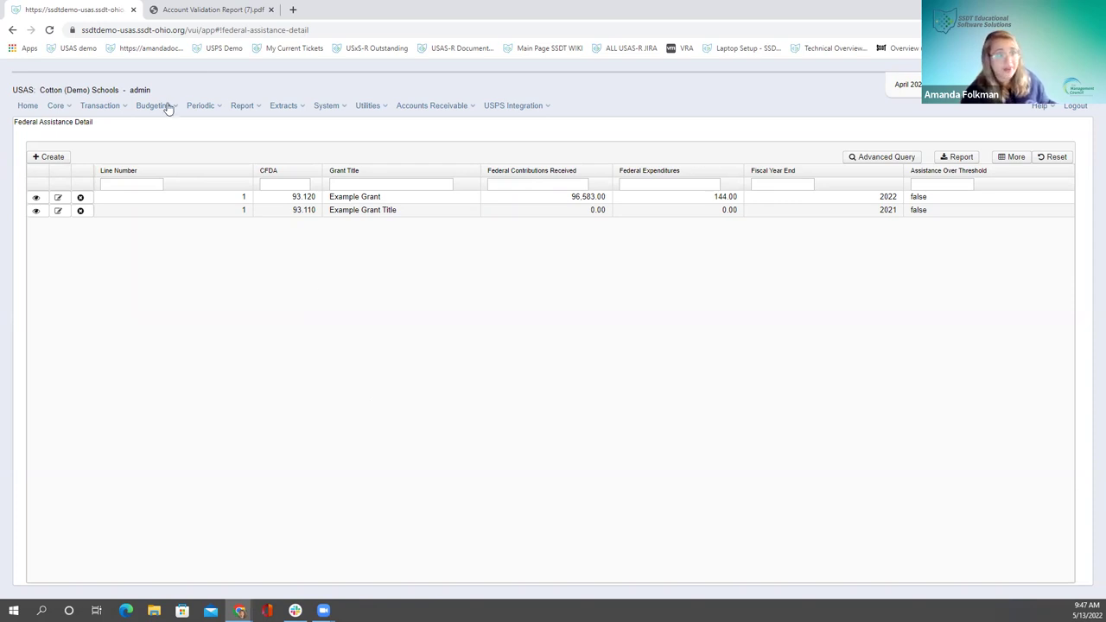
# Check the required fields in Civil Proceedings by trying to save a blank new record, and cancel it.
pyautogui.click(203, 105)
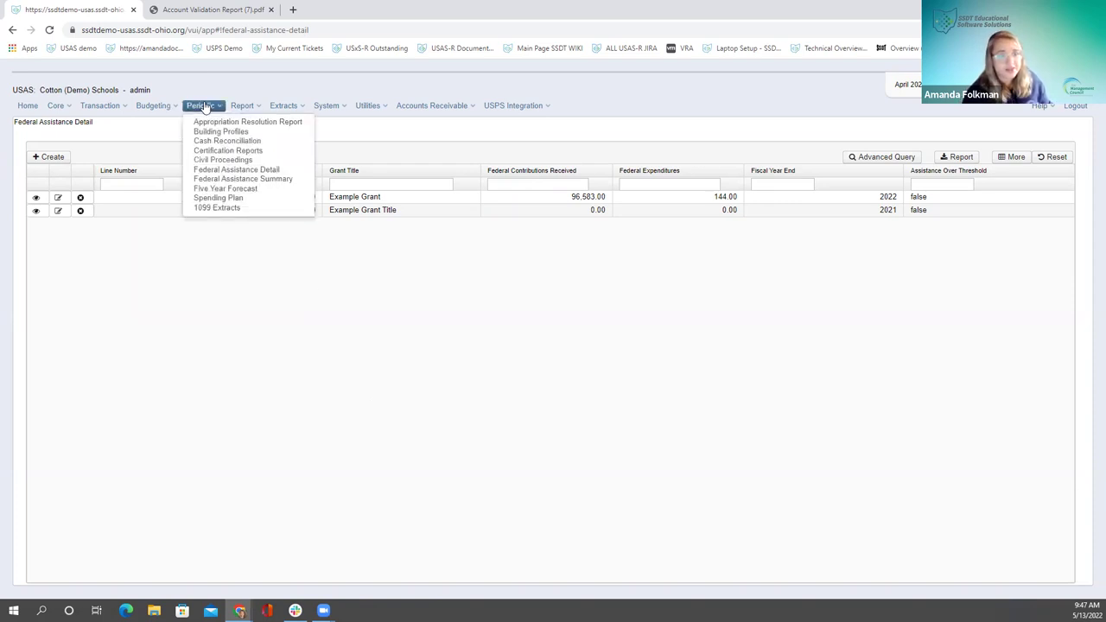
pyautogui.click(226, 160)
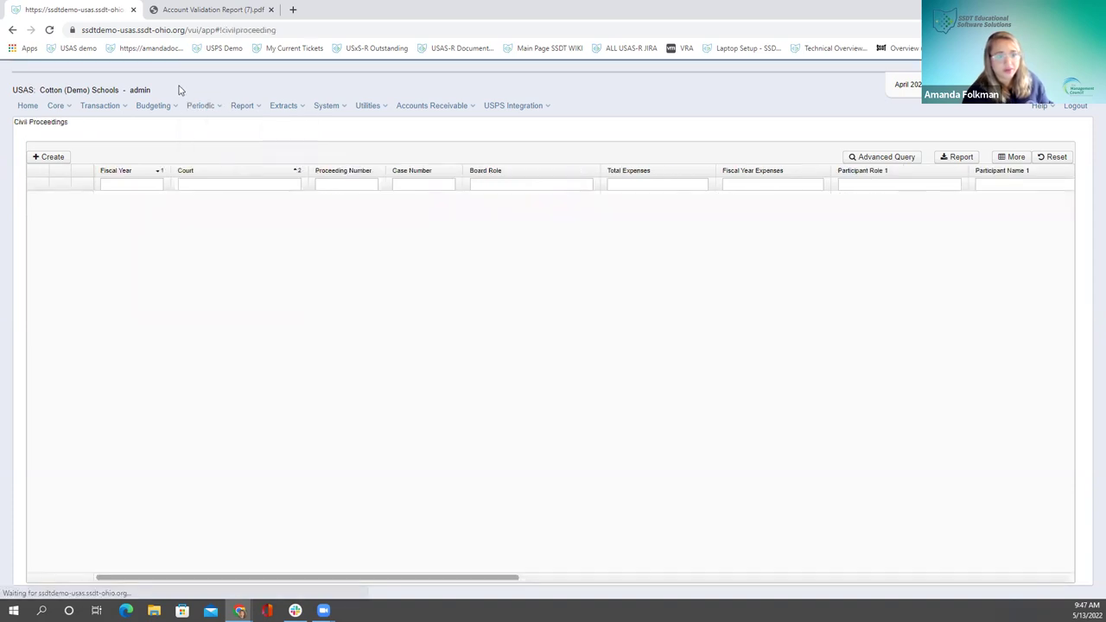
pyautogui.click(50, 156)
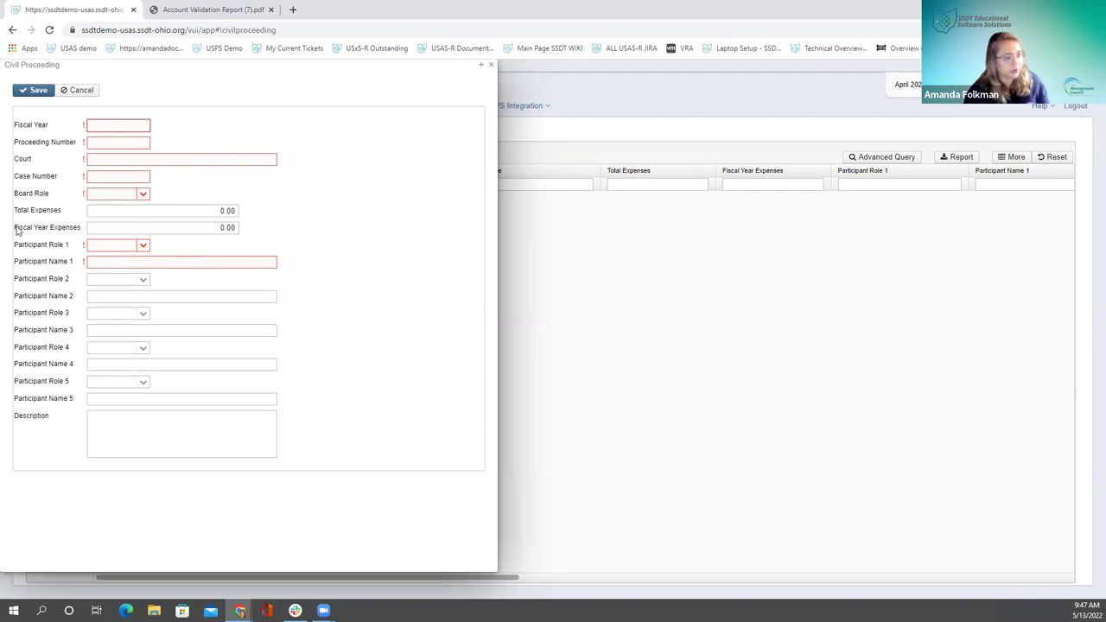
pyautogui.click(36, 93)
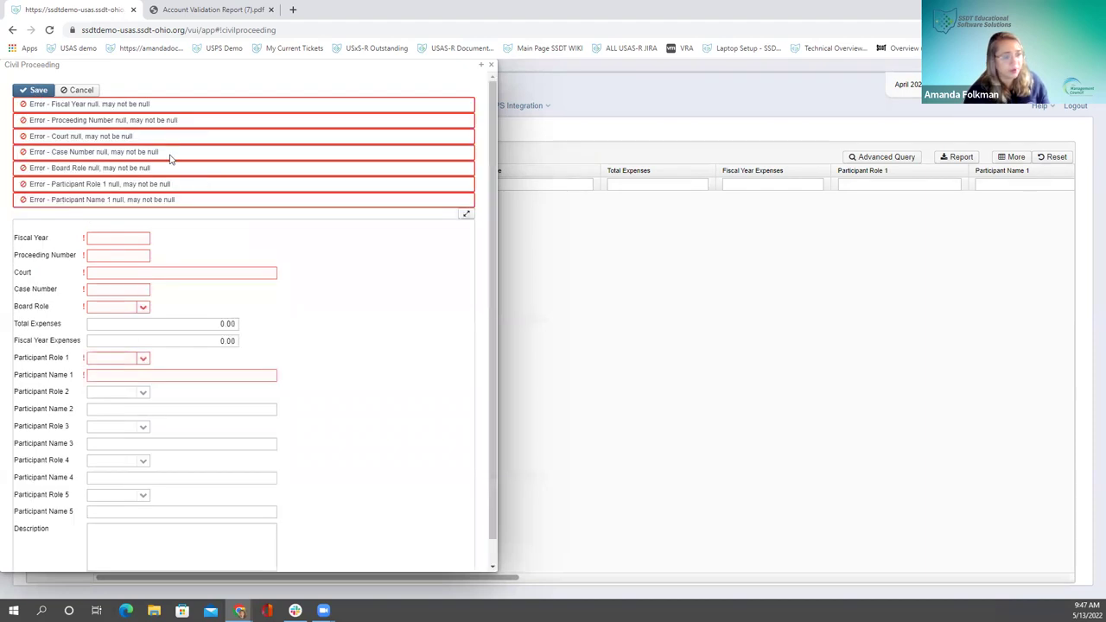
pyautogui.click(81, 90)
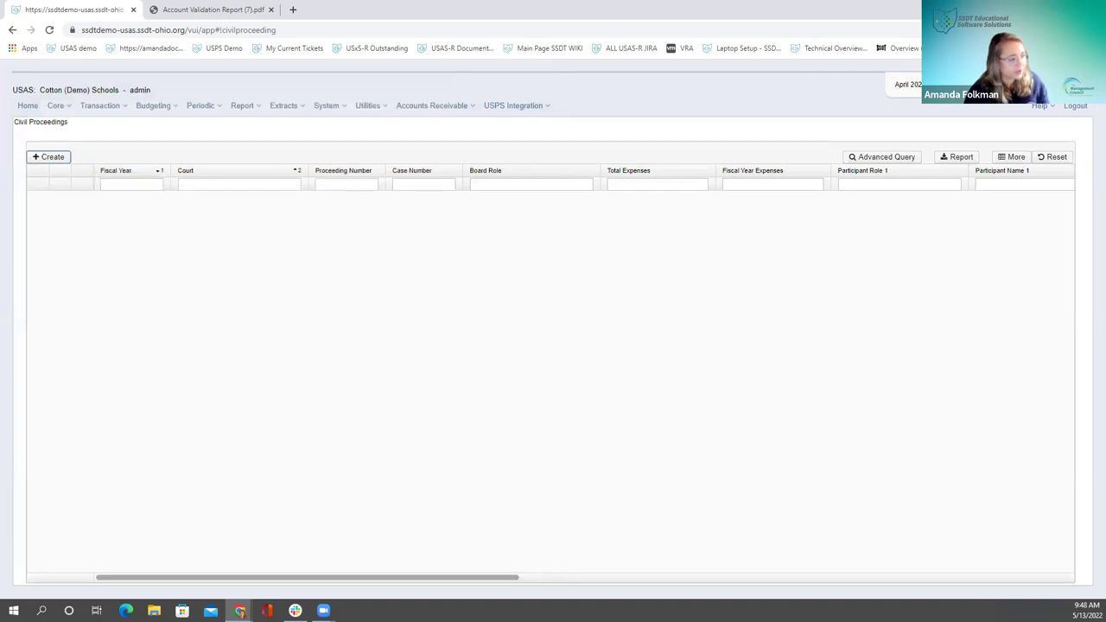
# Switch to the presentation and advance from Fiscal Year End Closing to the EMIS Extract slide.
pyautogui.moveTo(324, 611)
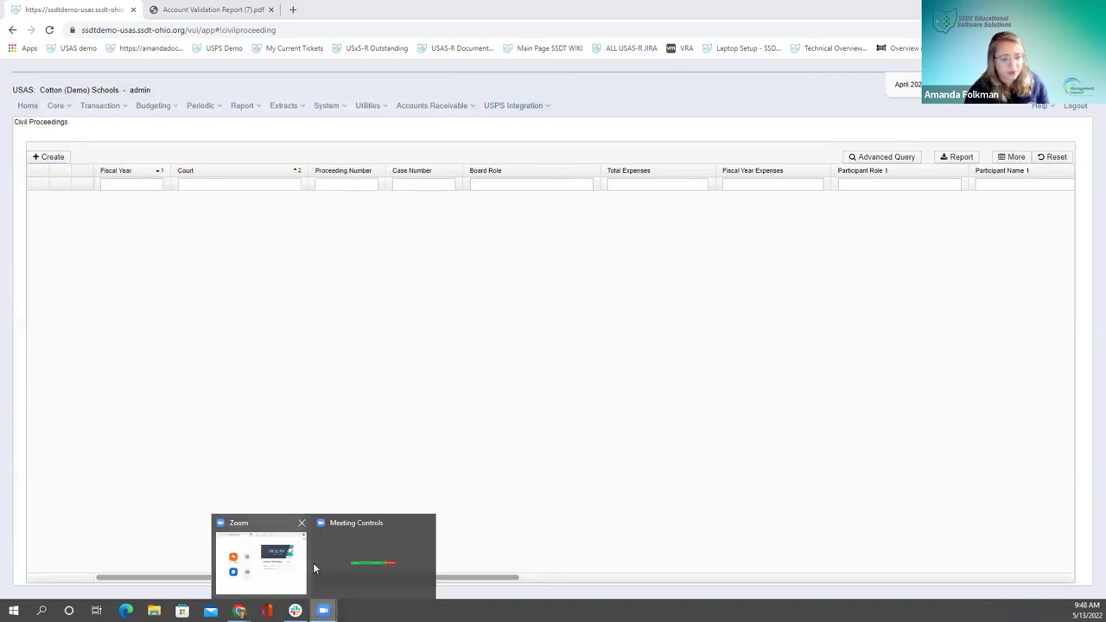
pyautogui.click(559, 289)
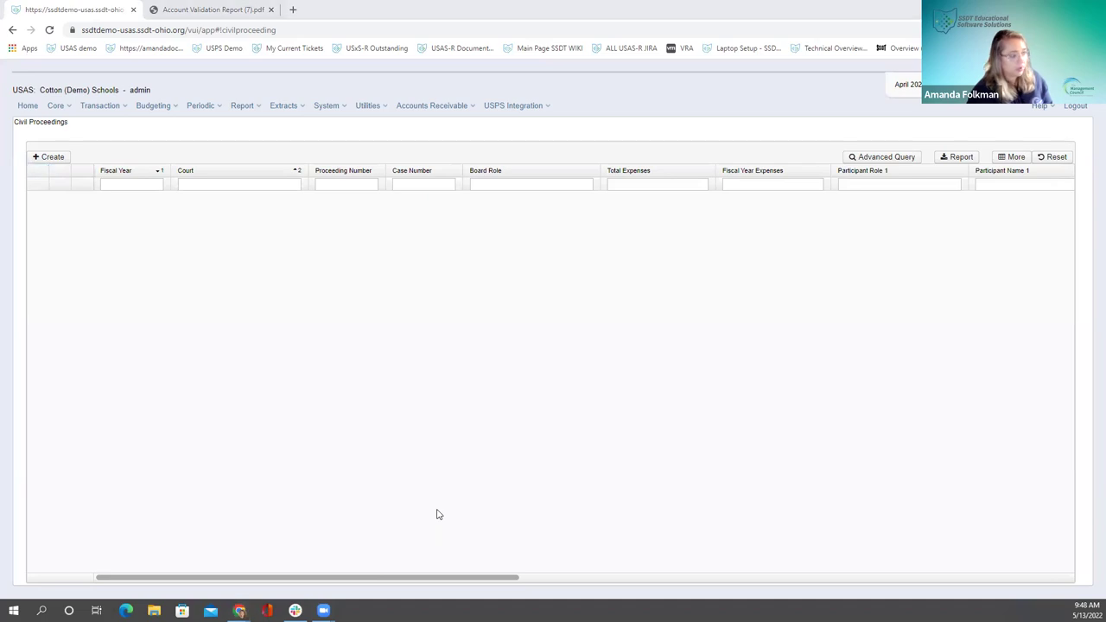
pyautogui.hotkey('alt', 'Tab')
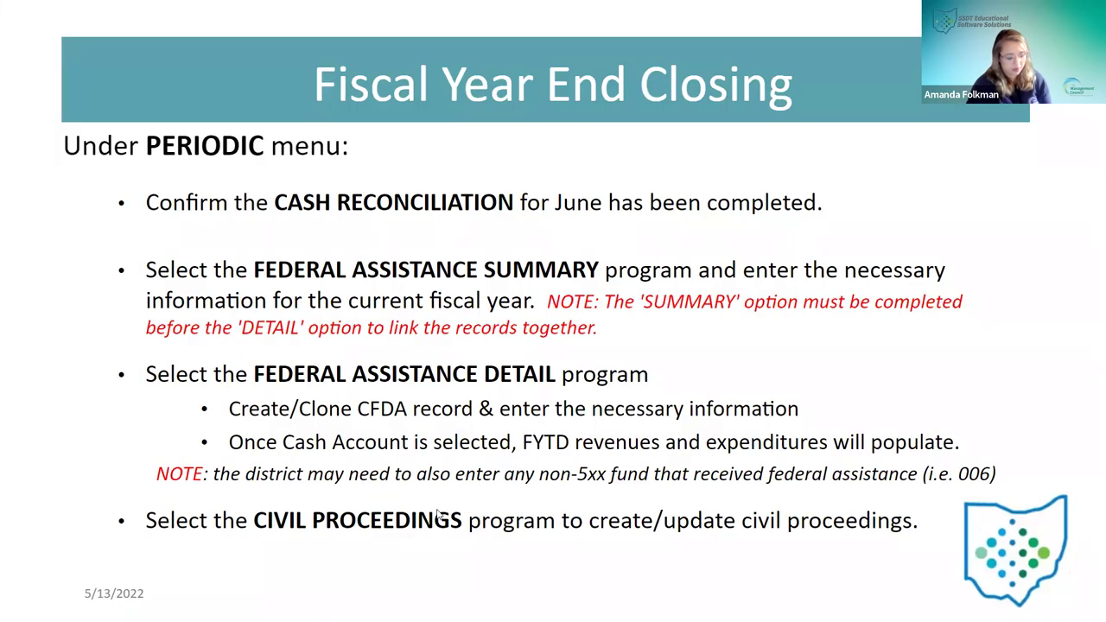
pyautogui.press('Right')
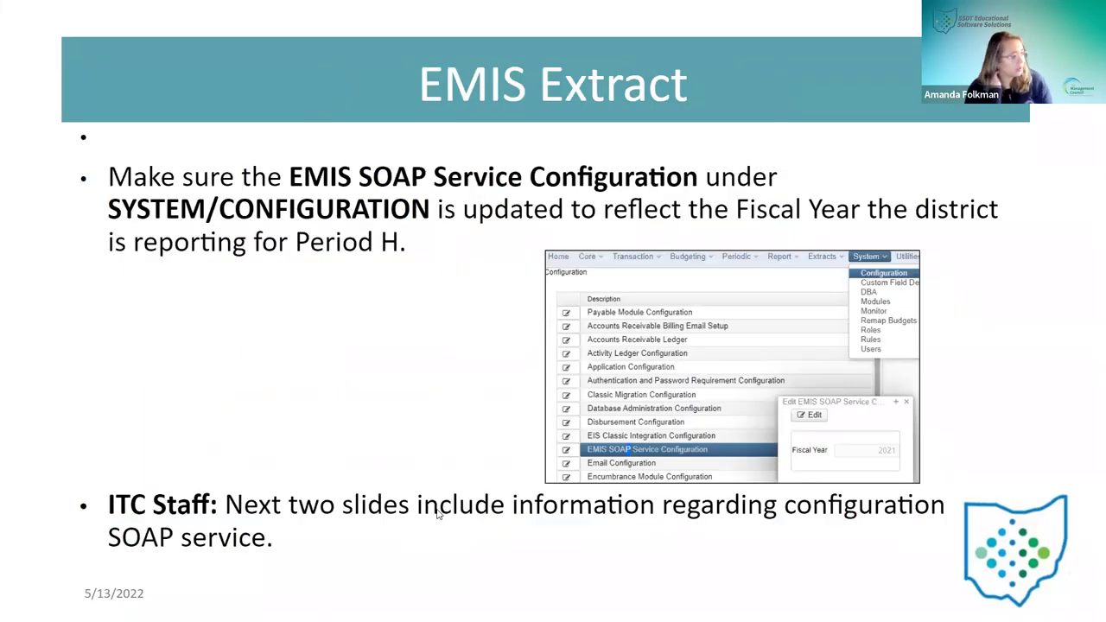